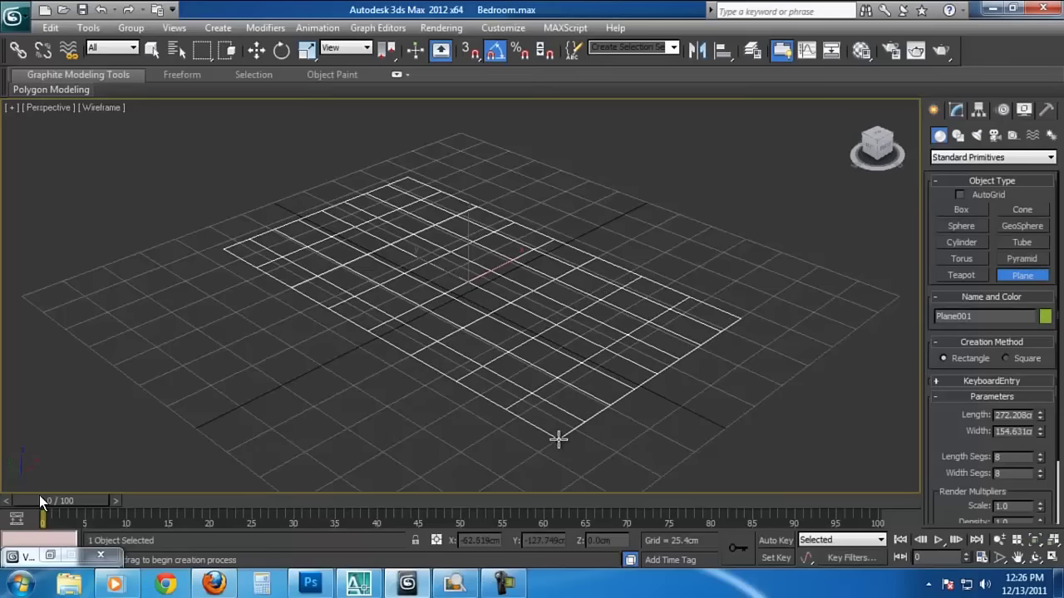
Step: Set the plane's Length to 200 and Width to 150
type("00")
key("Return")
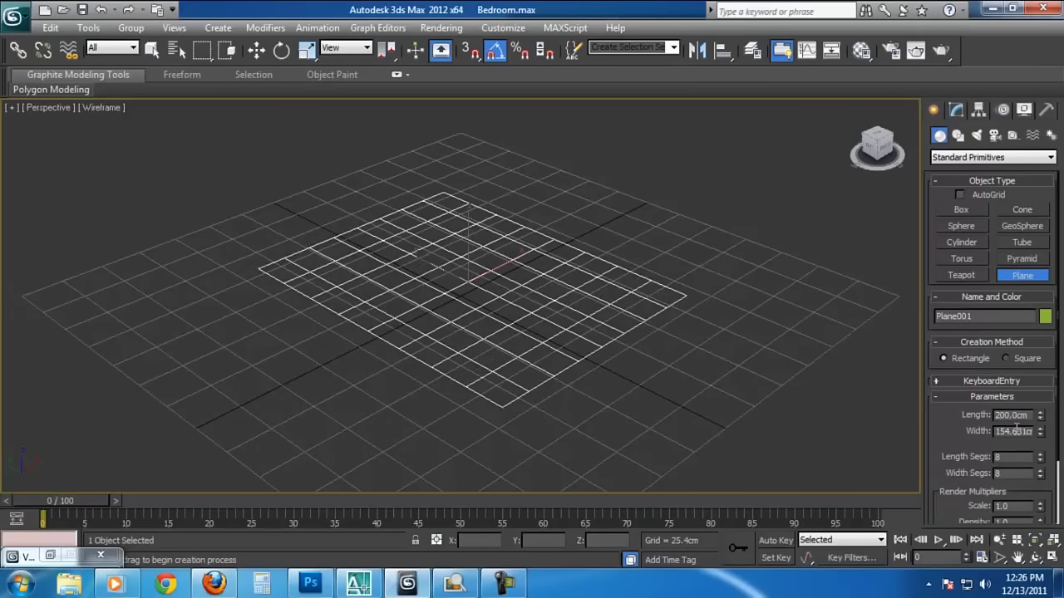
type("150")
key("Return")
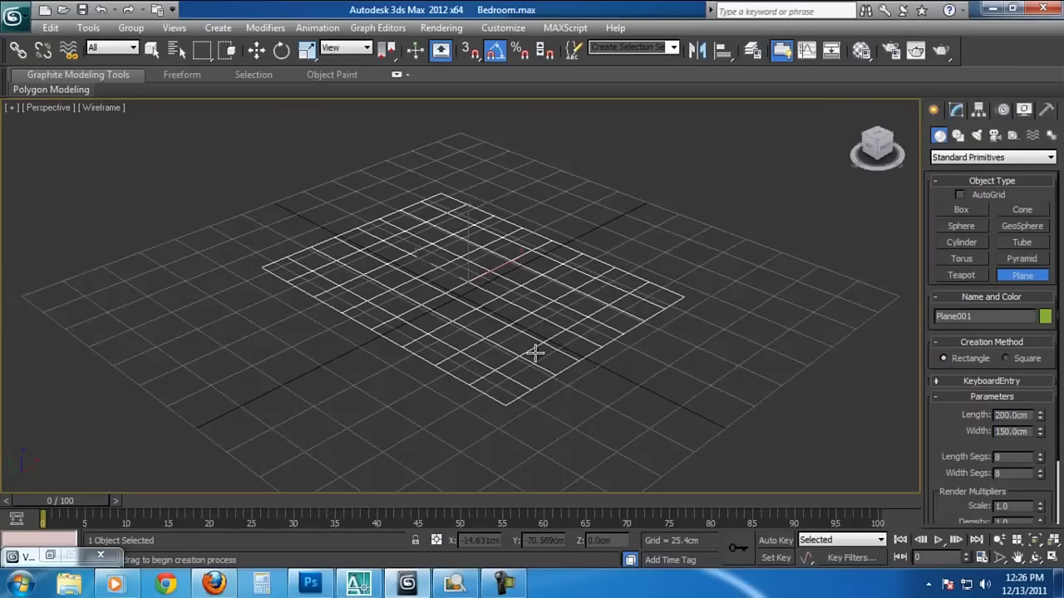
Step: Hide the home grid and select Plane001 in the viewport
middle_click_drag(503, 261, 518, 289)
key("h")
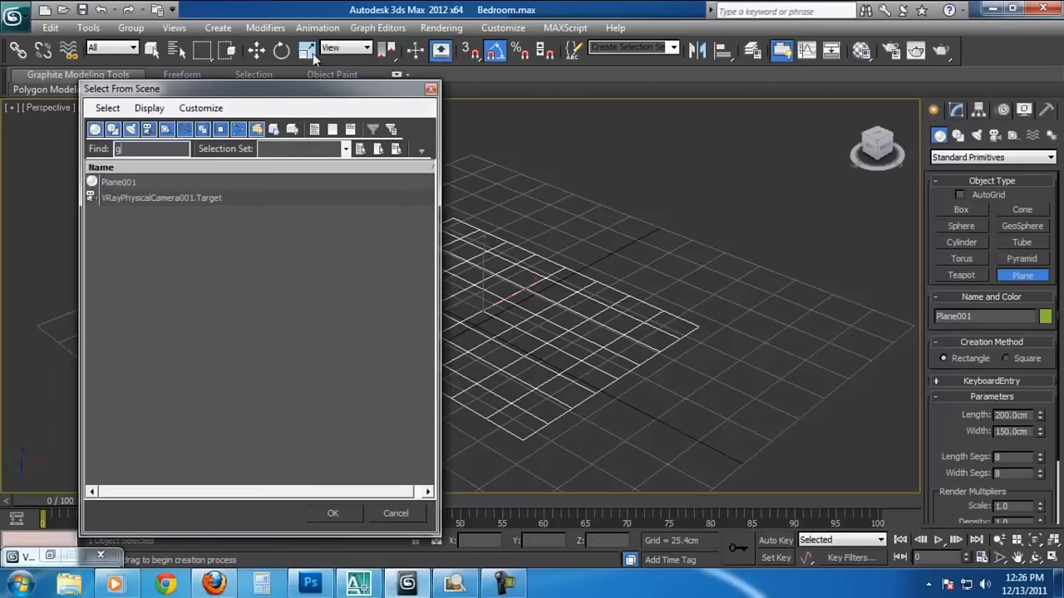
left_click(430, 89)
key("w")
key("g")
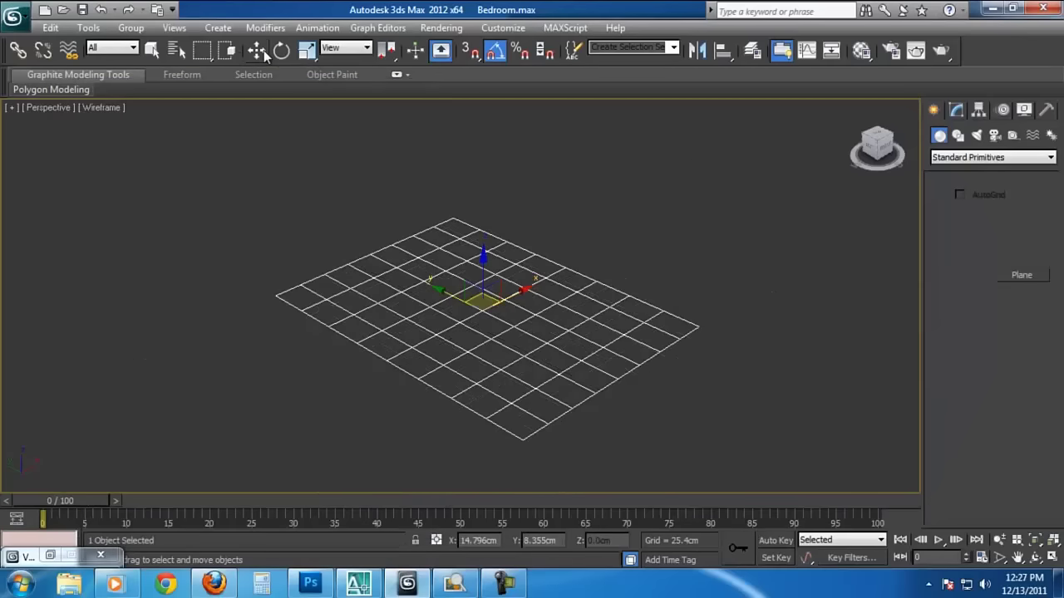
left_click(617, 265)
left_click(622, 298)
Step: Apply a Hair and Fur (WSM) modifier to Plane001 from the Modifier List
key("z")
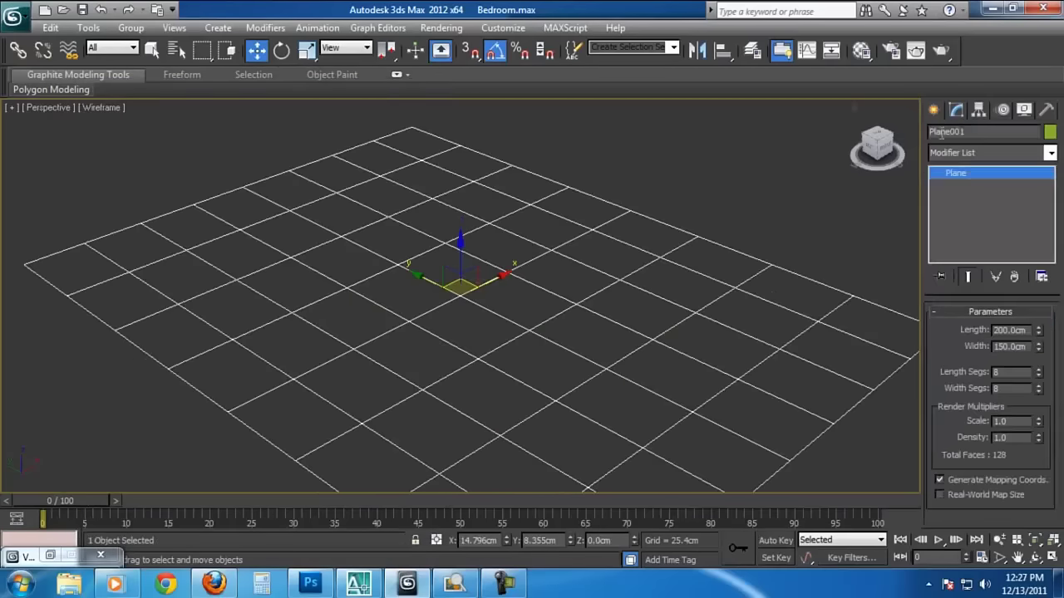
left_click(979, 156)
scroll(986, 288, "down", 8)
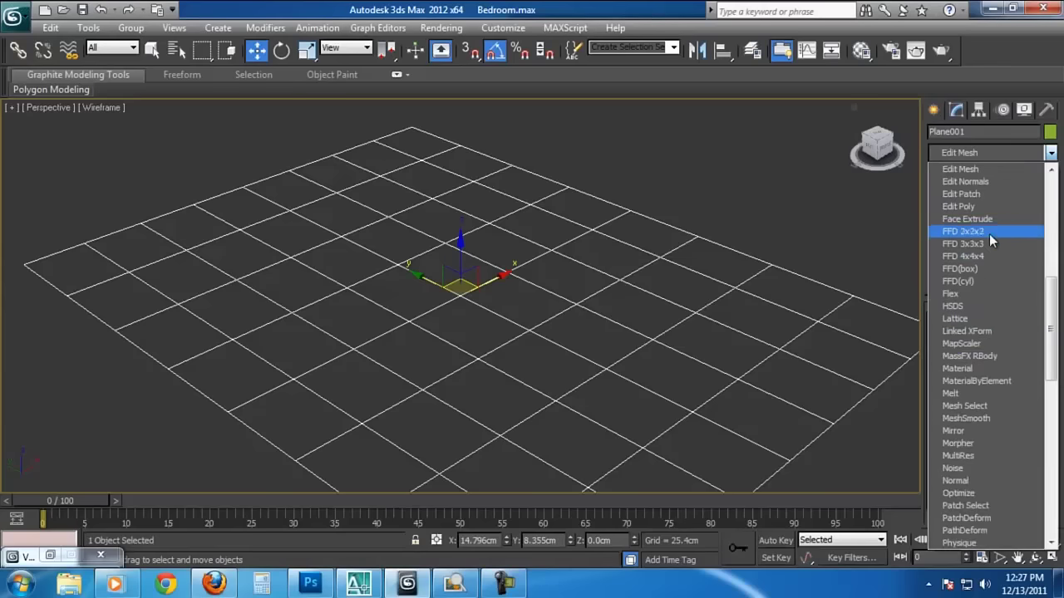
left_click_drag(1051, 314, 1051, 218)
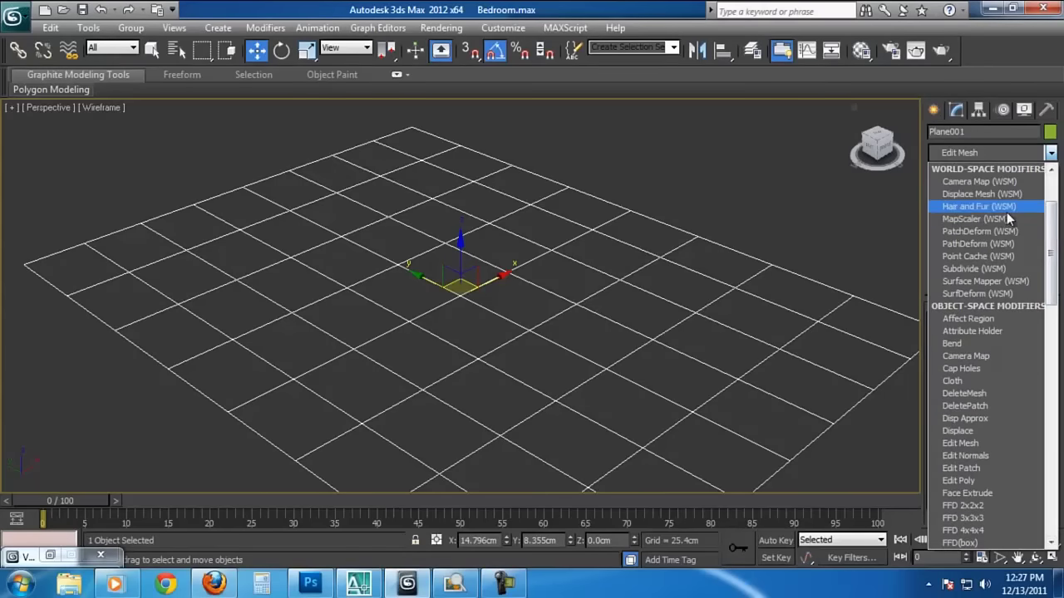
key("Return")
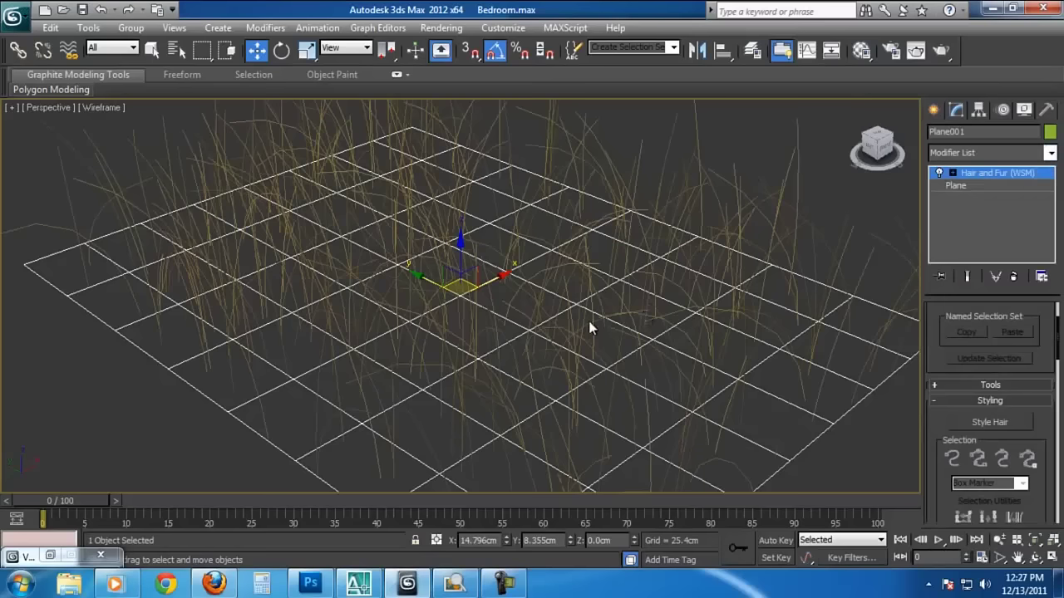
scroll(588, 324, "down", 5)
middle_click_drag(589, 328, 623, 340)
Step: Enter Style Hair mode and brush across the grass guides to bend the blades
left_click(1023, 422)
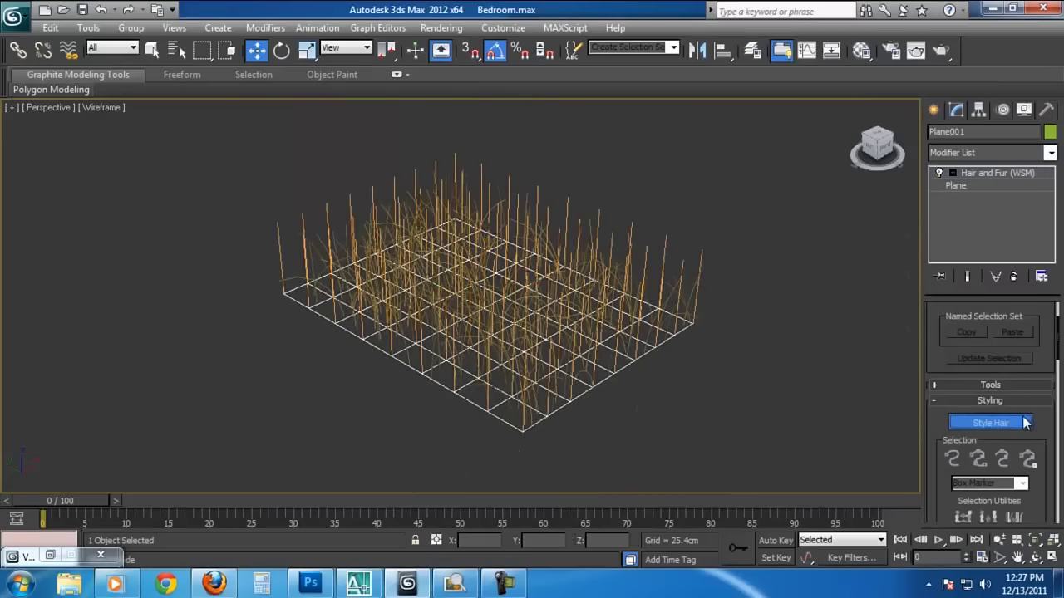
mouse_move(509, 387)
left_mouse_down()
mouse_move(552, 339)
mouse_move(579, 356)
mouse_move(571, 332)
mouse_move(681, 297)
mouse_move(365, 289)
mouse_move(430, 352)
mouse_move(541, 213)
mouse_move(352, 225)
mouse_move(509, 289)
mouse_move(465, 291)
mouse_move(490, 282)
mouse_move(532, 299)
mouse_move(617, 297)
mouse_move(471, 295)
mouse_move(306, 268)
mouse_move(283, 276)
left_mouse_up()
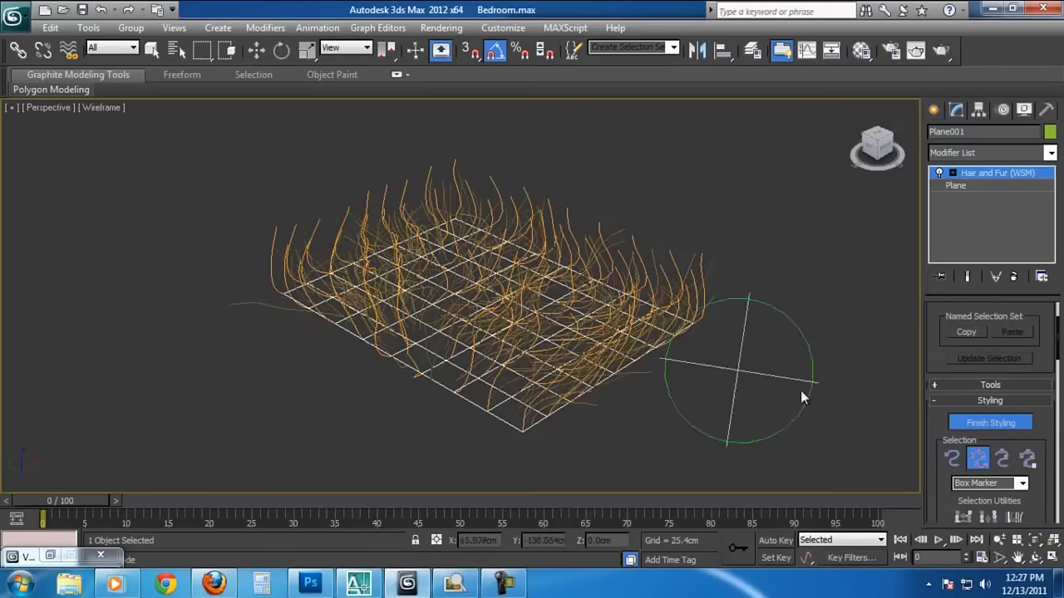
scroll(1043, 433, "down", 2)
scroll(1038, 453, "down", 2)
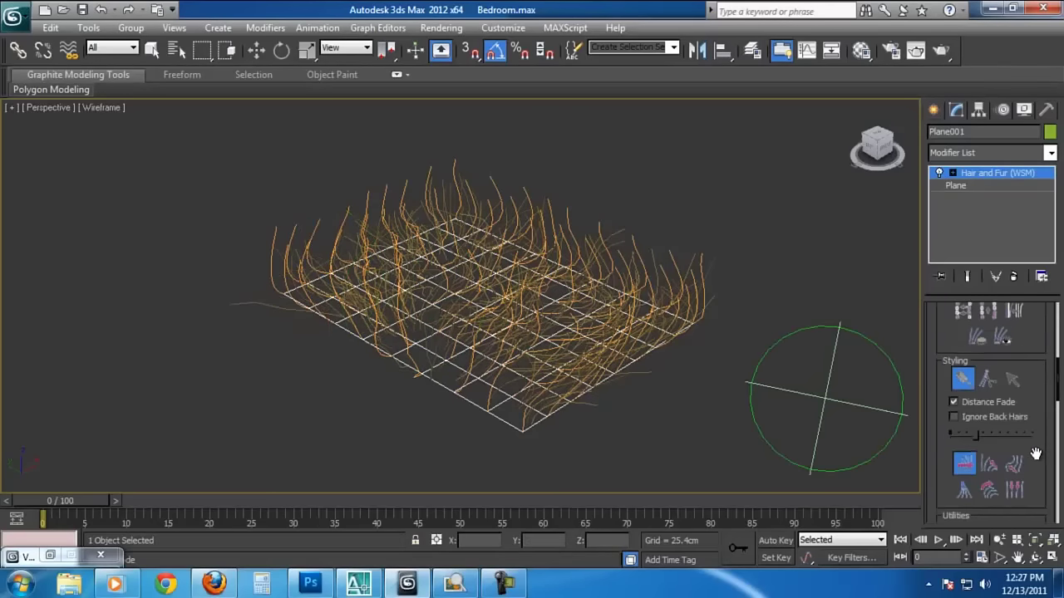
scroll(1035, 446, "down", 2)
scroll(1032, 449, "down", 2)
scroll(1031, 451, "down", 2)
scroll(994, 369, "up", 4)
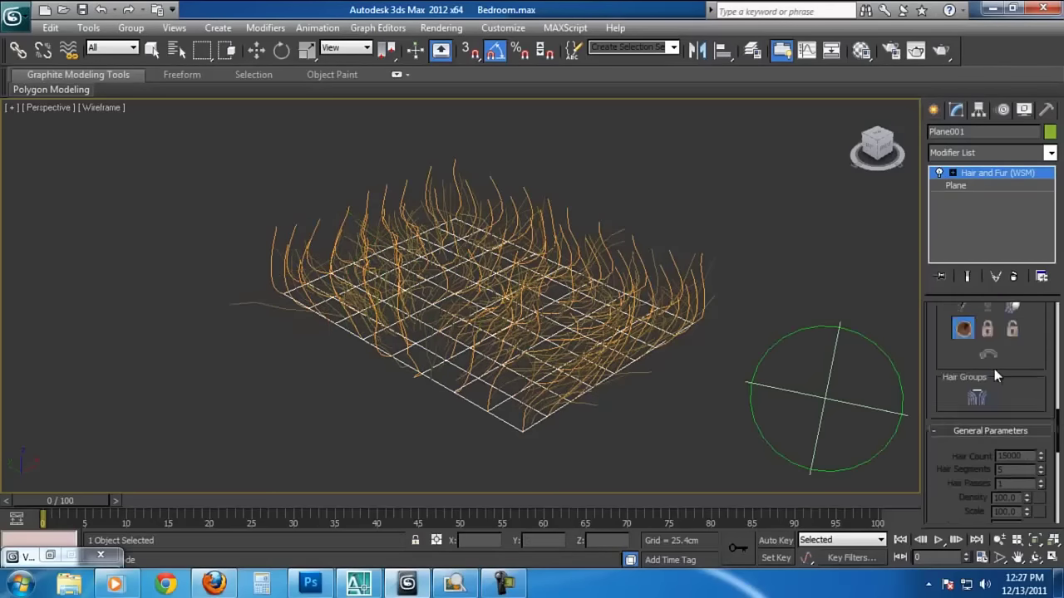
scroll(994, 369, "up", 5)
Step: Finish styling and enter a Cut Length of 15 in General Parameters
left_click(984, 330)
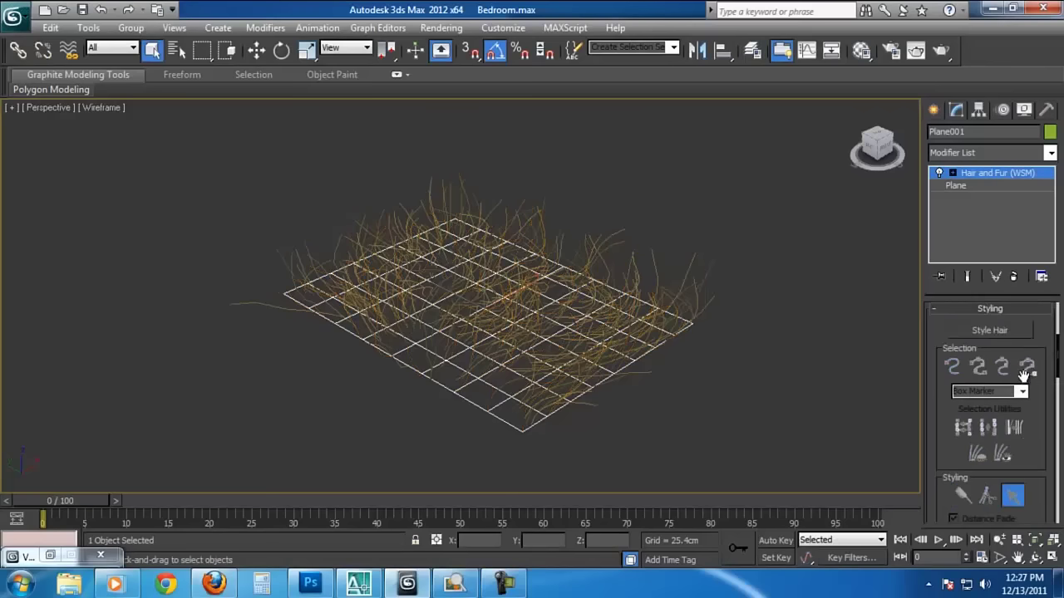
scroll(1038, 427, "down", 2)
scroll(1038, 427, "down", 3)
scroll(1031, 432, "down", 2)
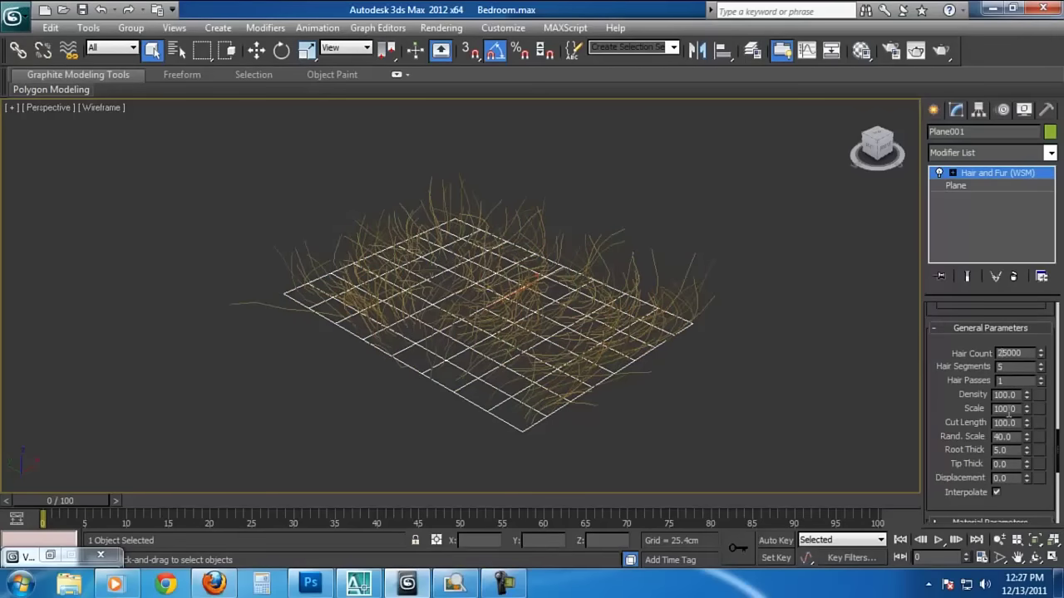
double_click(1008, 422)
type("12")
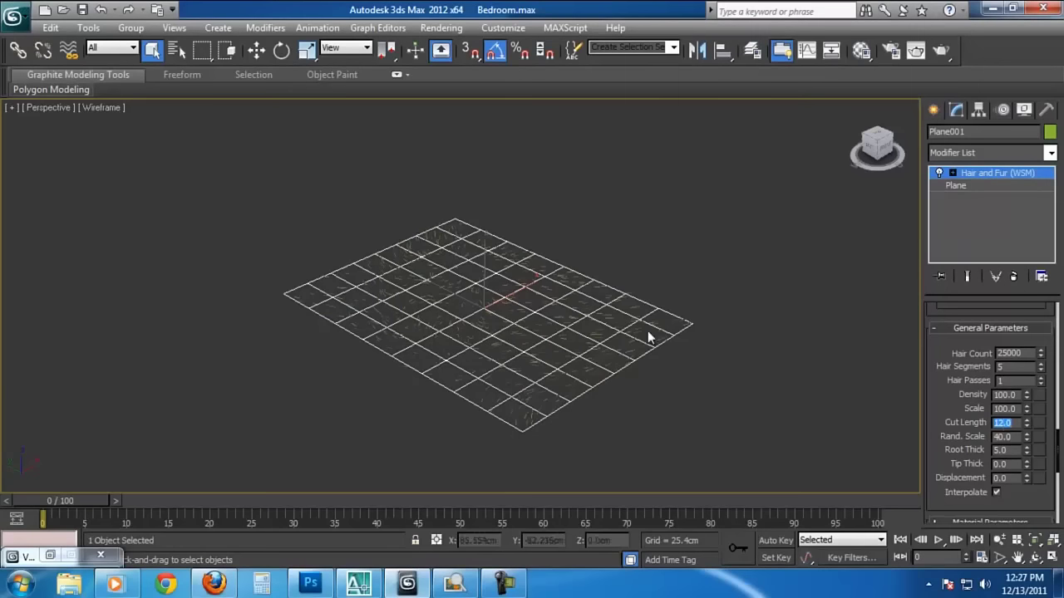
Step: Scroll the Hair and Fur parameters back up to the Styling rollout
scroll(490, 349, "up", 3)
scroll(397, 209, "up", 2)
scroll(397, 209, "up", 2)
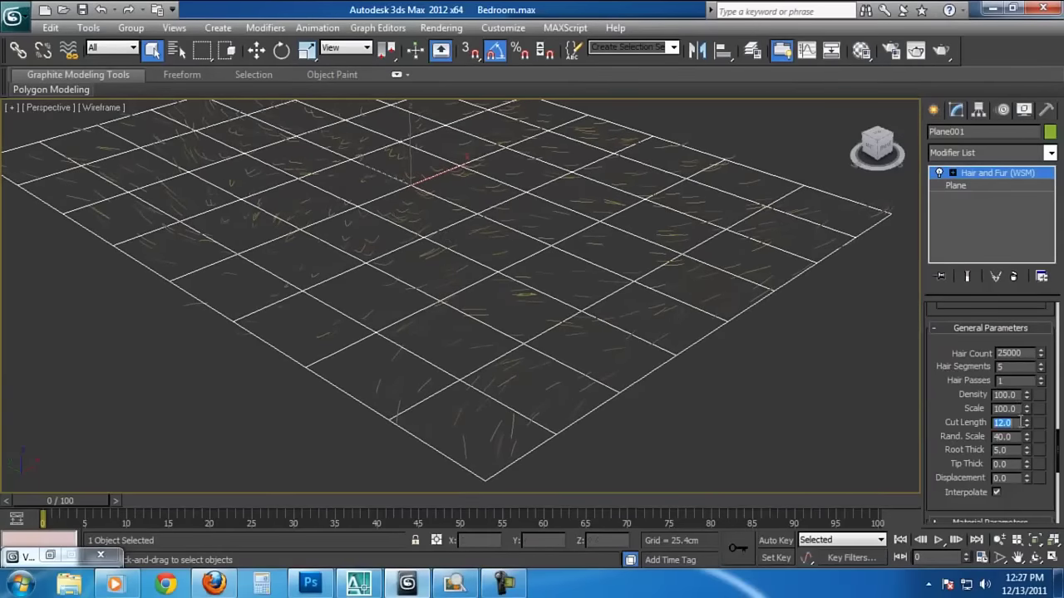
scroll(998, 433, "down", 2)
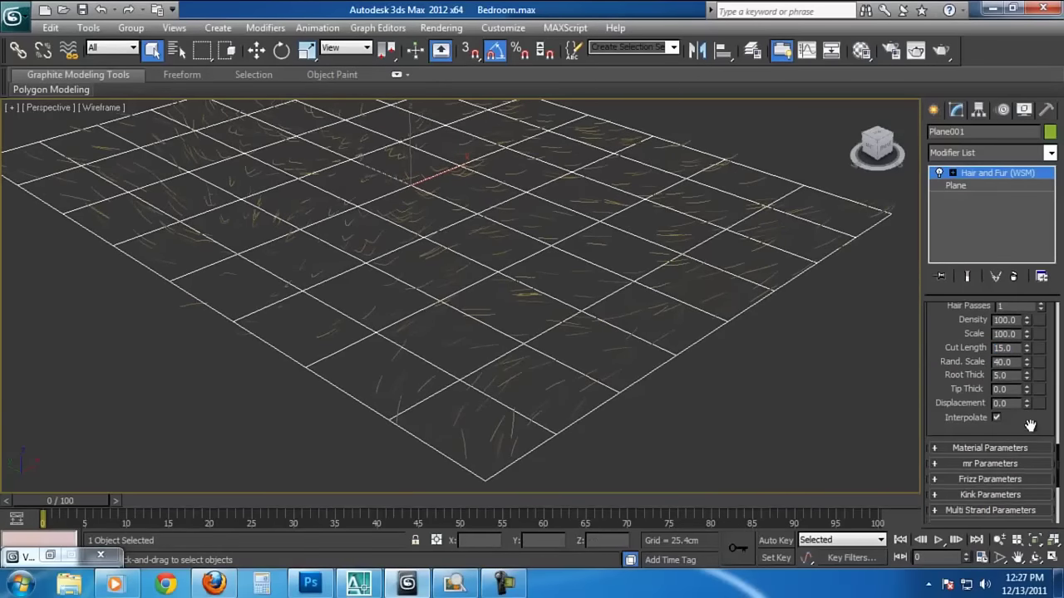
scroll(1028, 441, "down", 2)
scroll(1031, 415, "up", 3)
scroll(967, 421, "up", 3)
scroll(969, 415, "up", 2)
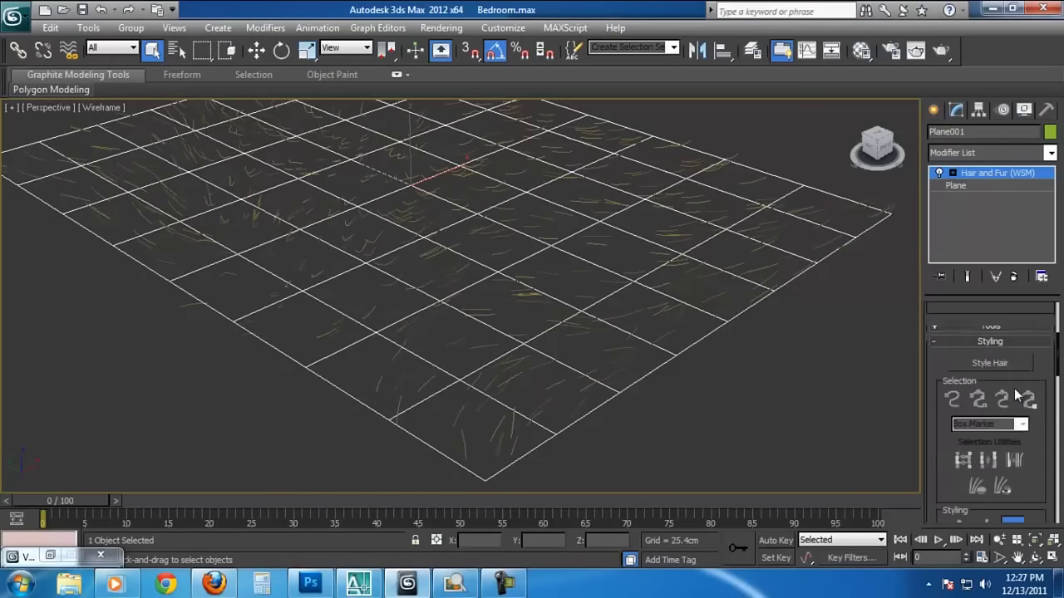
scroll(1005, 386, "up", 3)
Step: Expand Tools and convert the grass hair into a mesh with Hair -> Mesh
left_click(1012, 419)
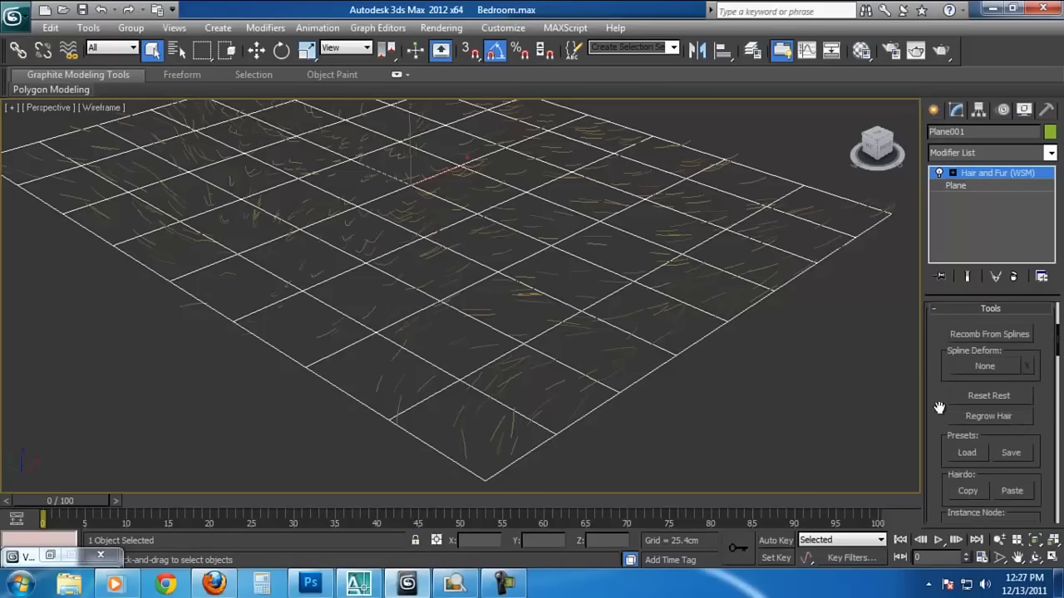
scroll(1006, 420, "down", 2)
scroll(1006, 470, "down", 3)
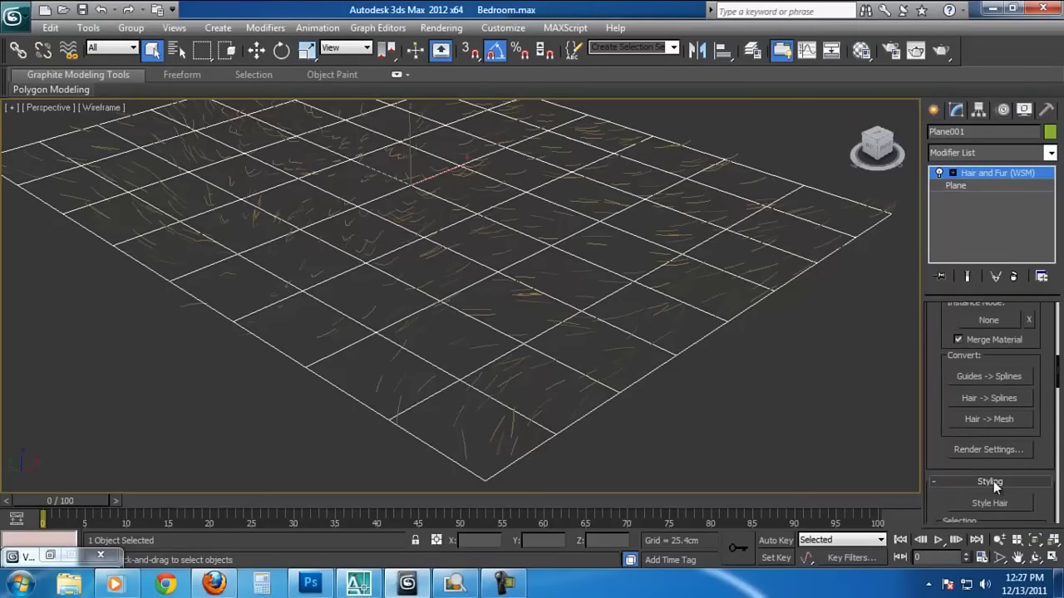
left_click(995, 420)
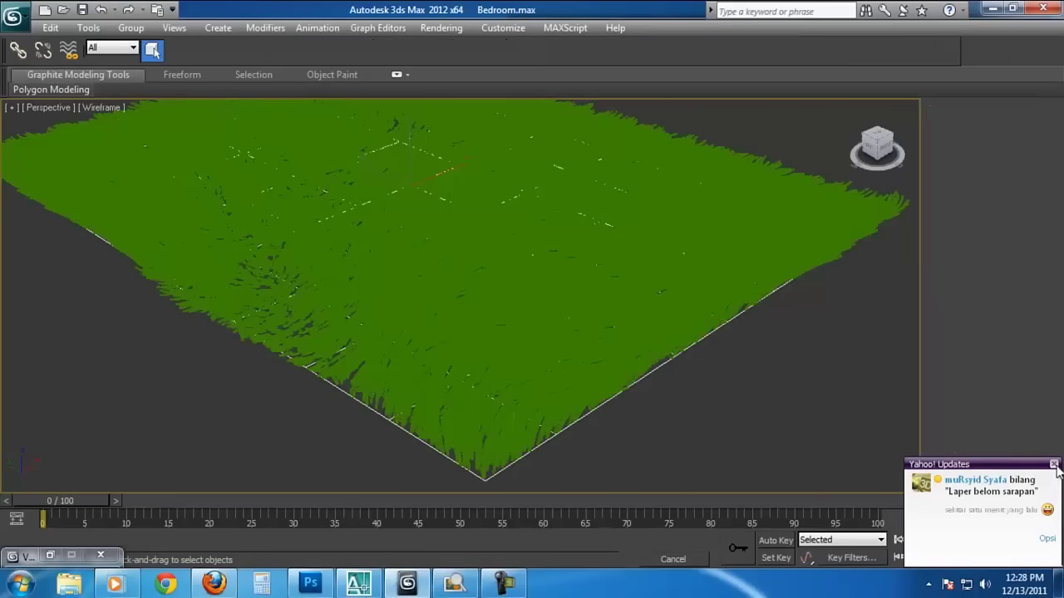
Step: Deselect the plane and show the grass in plain shaded display without edged faces
key("F3")
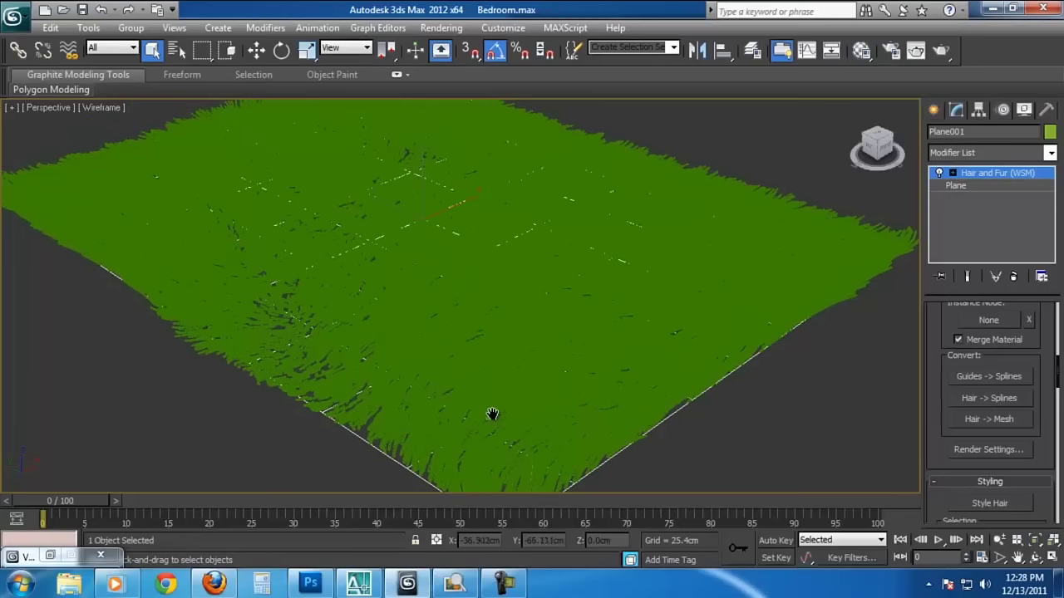
scroll(491, 399, "up", 2)
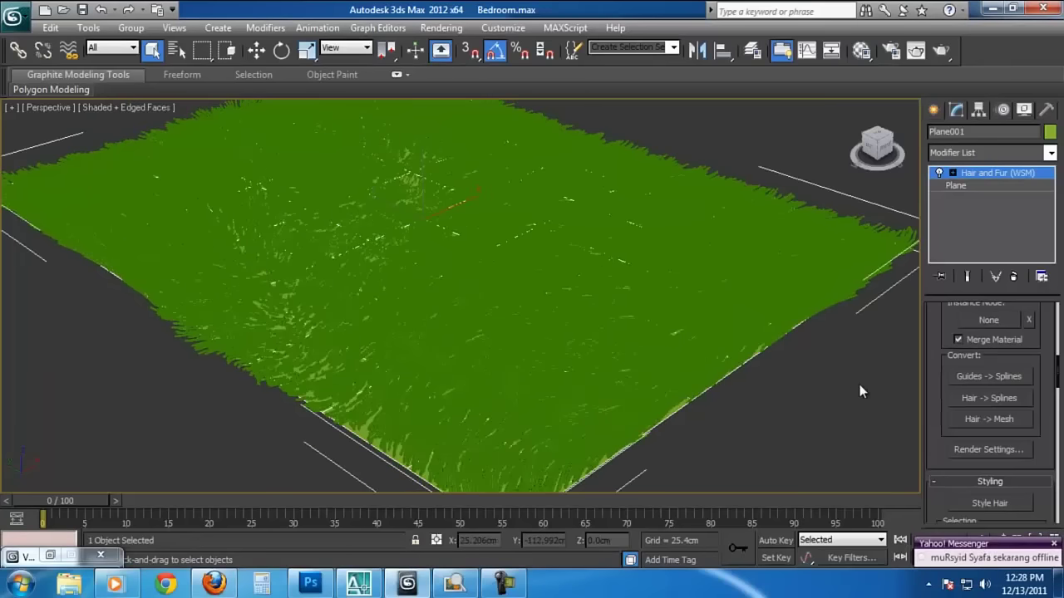
left_click(860, 390)
key("F4")
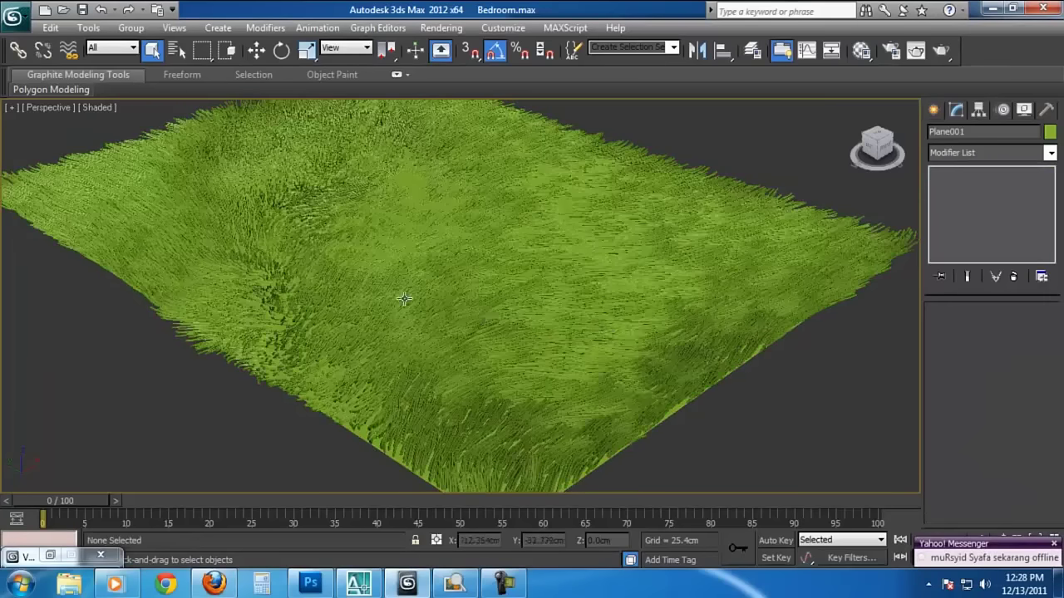
Step: Orbit and zoom down to a low side view of the grass blades
key("ctrl+r")
mouse_move(427, 309)
left_mouse_down()
mouse_move(594, 290)
mouse_move(670, 265)
mouse_move(615, 291)
mouse_move(501, 275)
mouse_move(544, 279)
mouse_move(502, 302)
mouse_move(636, 313)
mouse_move(677, 352)
mouse_move(451, 308)
mouse_move(316, 320)
mouse_move(250, 308)
mouse_move(423, 346)
mouse_move(424, 330)
mouse_move(451, 311)
mouse_move(435, 290)
left_mouse_up()
scroll(435, 288, "up", 3)
middle_click_drag(435, 288, 445, 315)
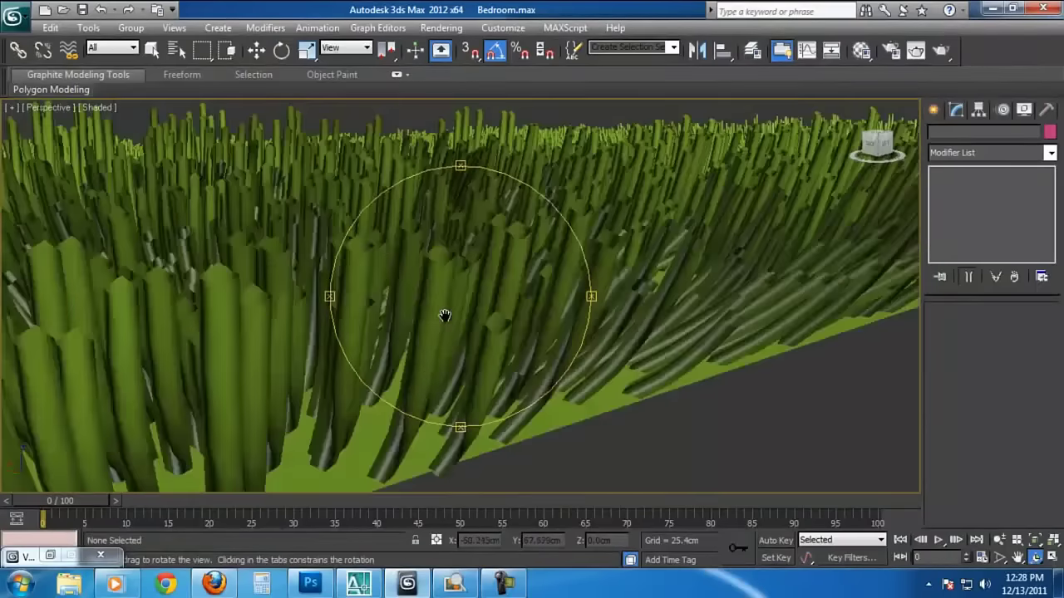
scroll(444, 316, "down", 2)
scroll(443, 315, "down", 2)
scroll(449, 324, "down", 2)
scroll(450, 331, "down", 2)
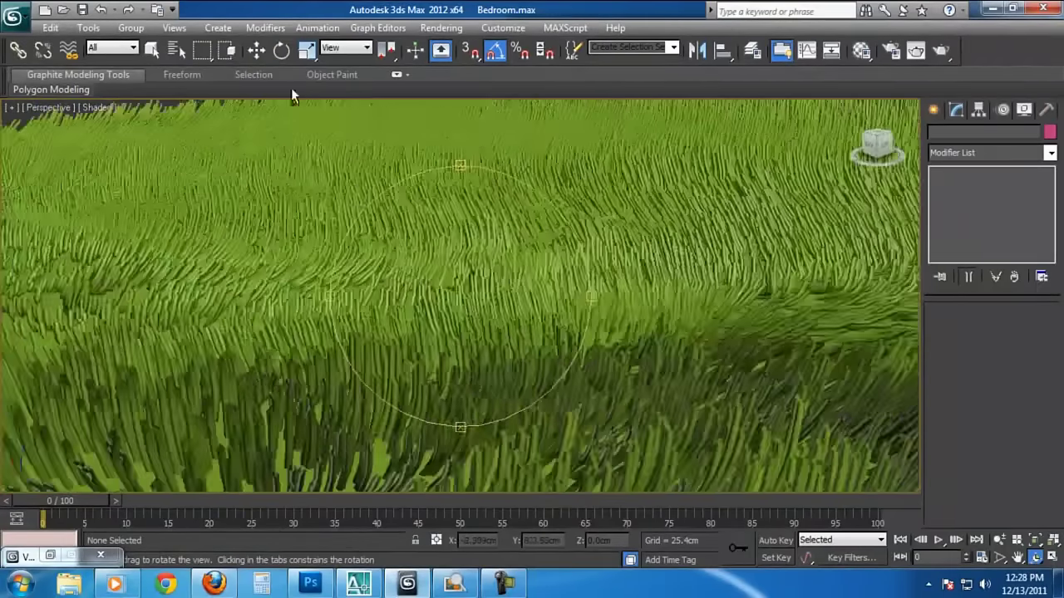
left_click(281, 50)
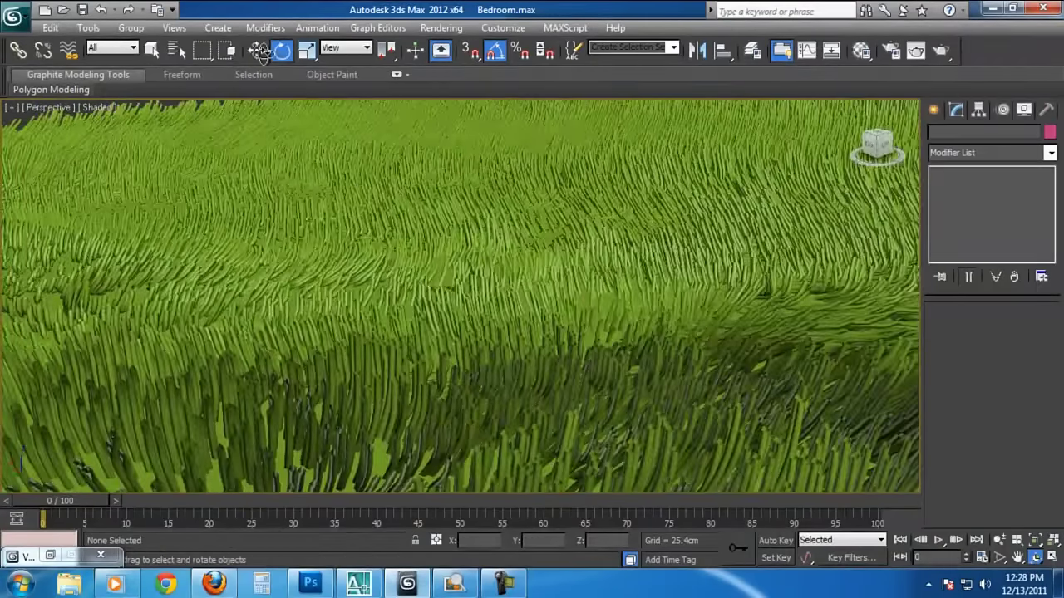
left_click(257, 50)
Step: Zoom out to the whole grass patch, orbit around it, and switch to Front view
key("z")
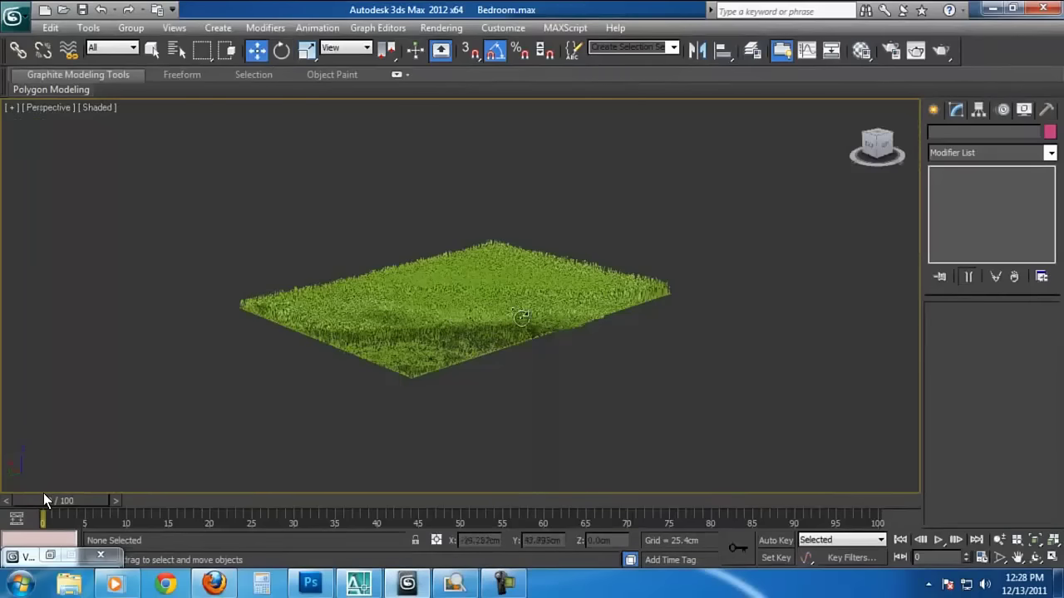
key("ctrl+r")
left_click_drag(521, 317, 705, 309)
key("f")
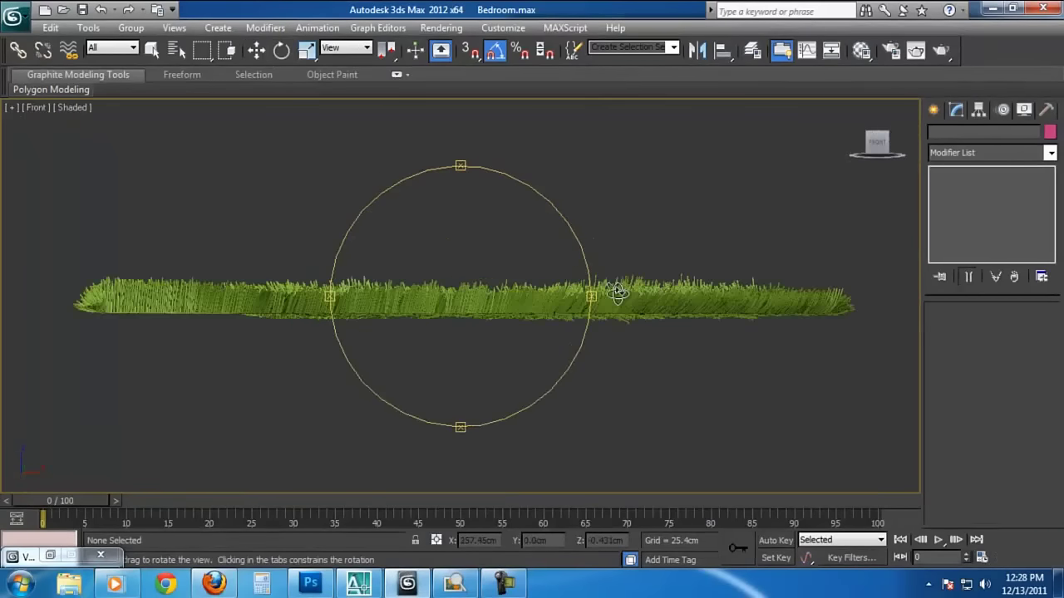
left_click(307, 52)
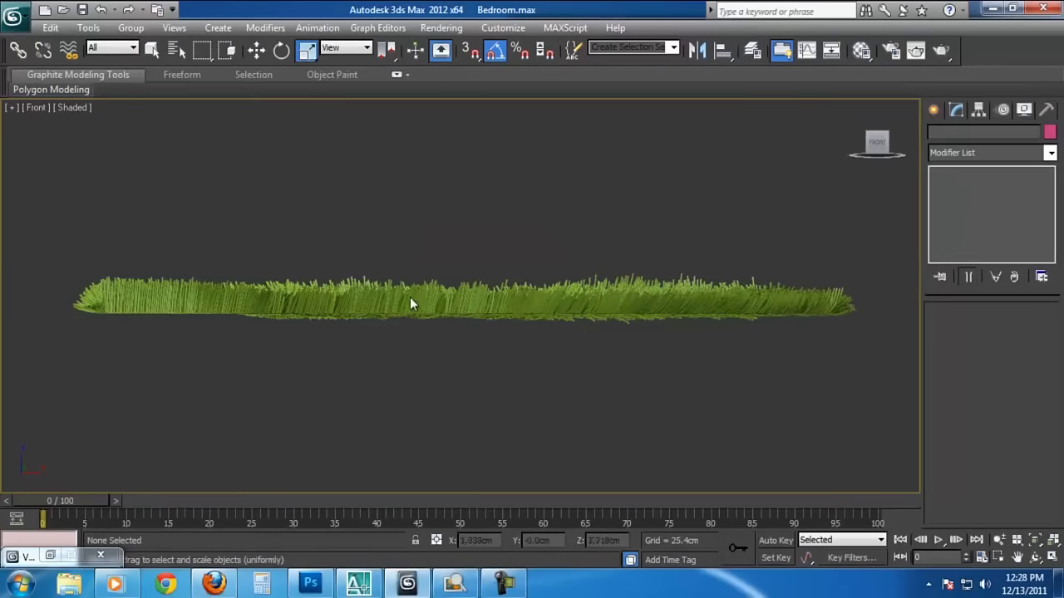
Step: In Front wireframe view, scale the grass objects to 53% on Y
key("F3")
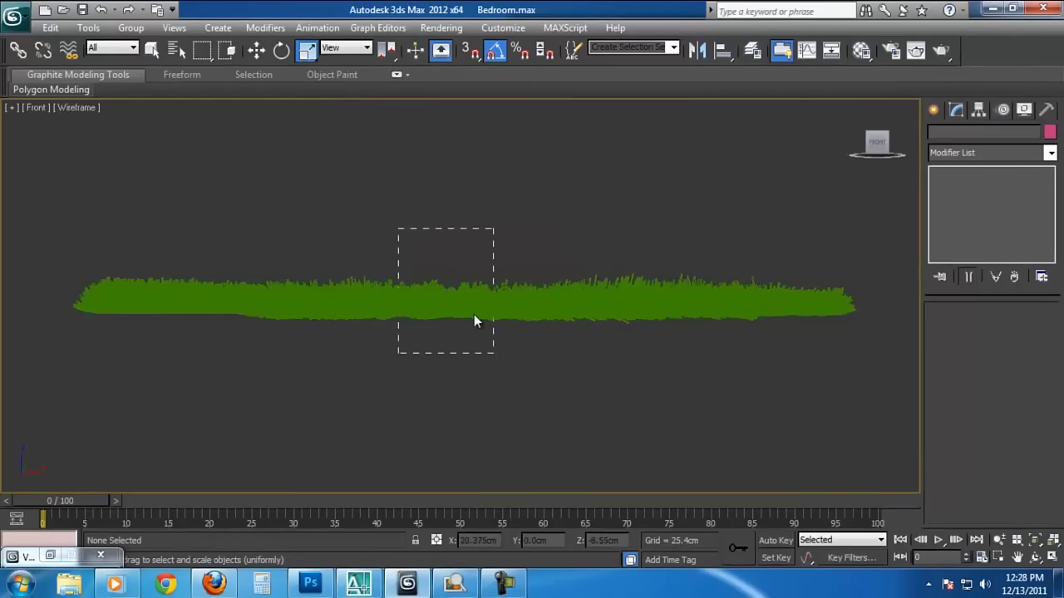
left_click_drag(474, 320, 470, 299)
left_click_drag(468, 246, 479, 313)
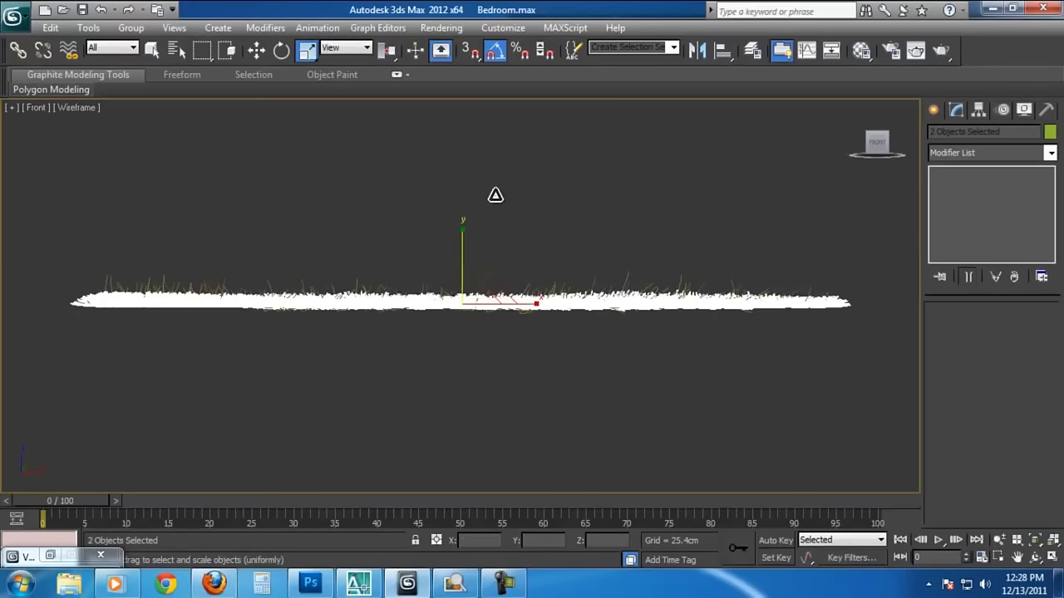
Step: Inspect the grass mesh and the plane separately from the Top and Front views
key("t")
key("z")
key("w")
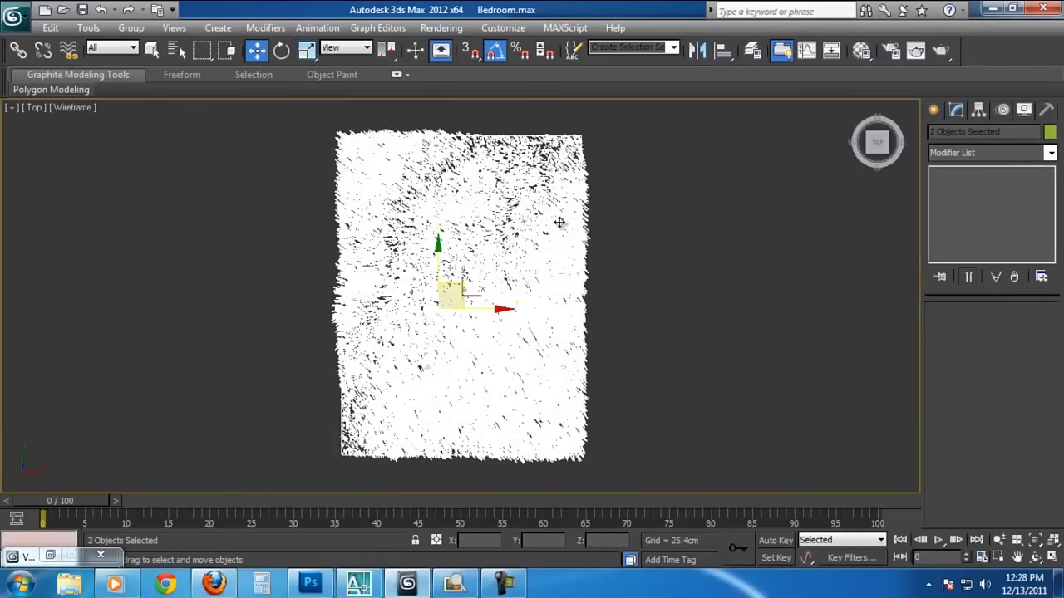
left_click(560, 222)
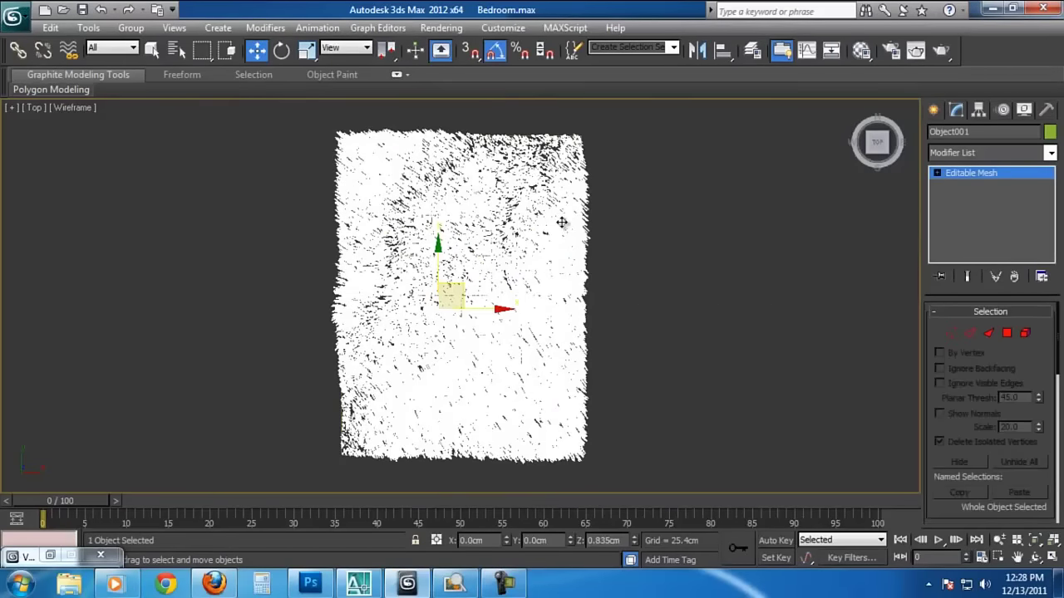
left_click(634, 221)
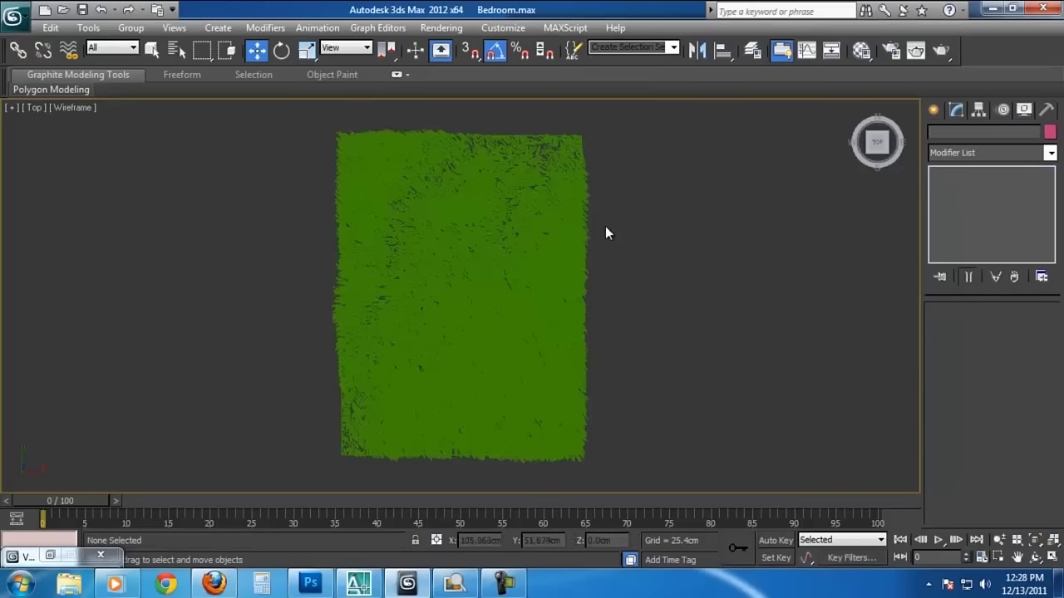
left_click_drag(499, 314, 498, 314)
key("f")
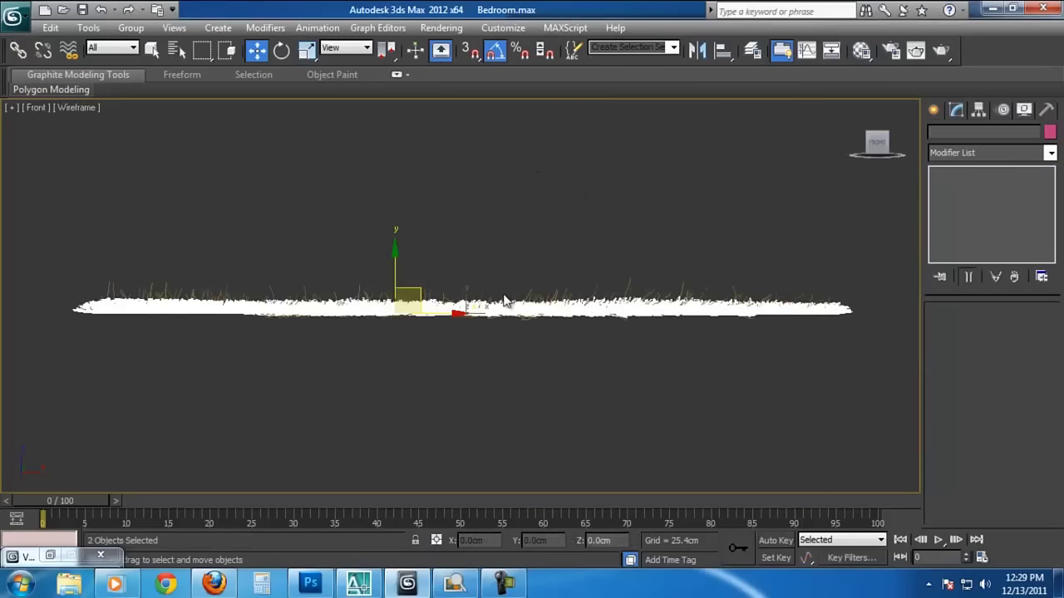
left_click(602, 286)
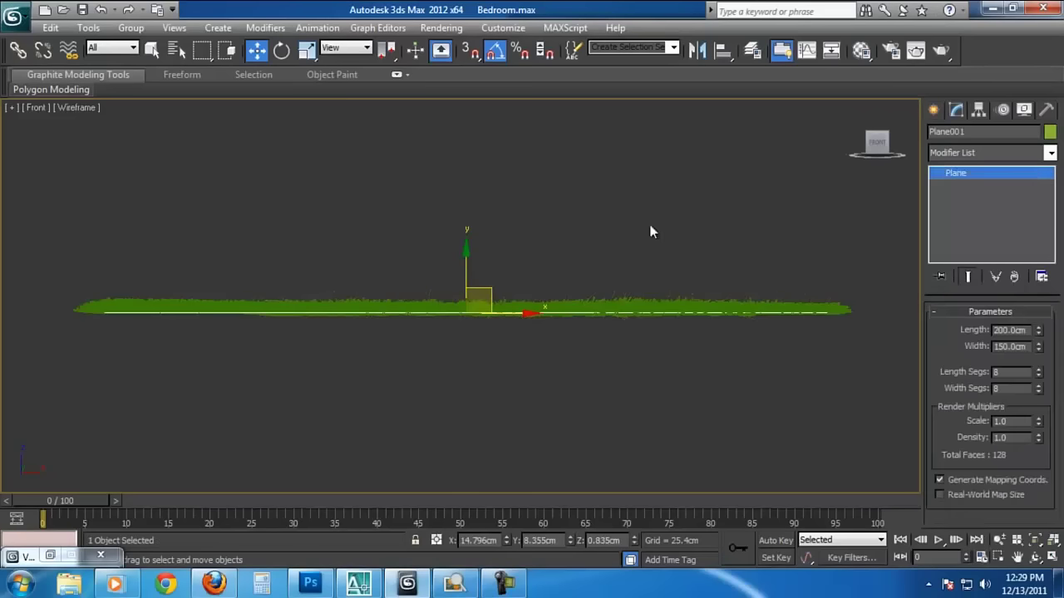
left_click(617, 221)
Step: Orbit the shaded Perspective view to look low across the flattened grass
key("p")
scroll(472, 312, "down", 2)
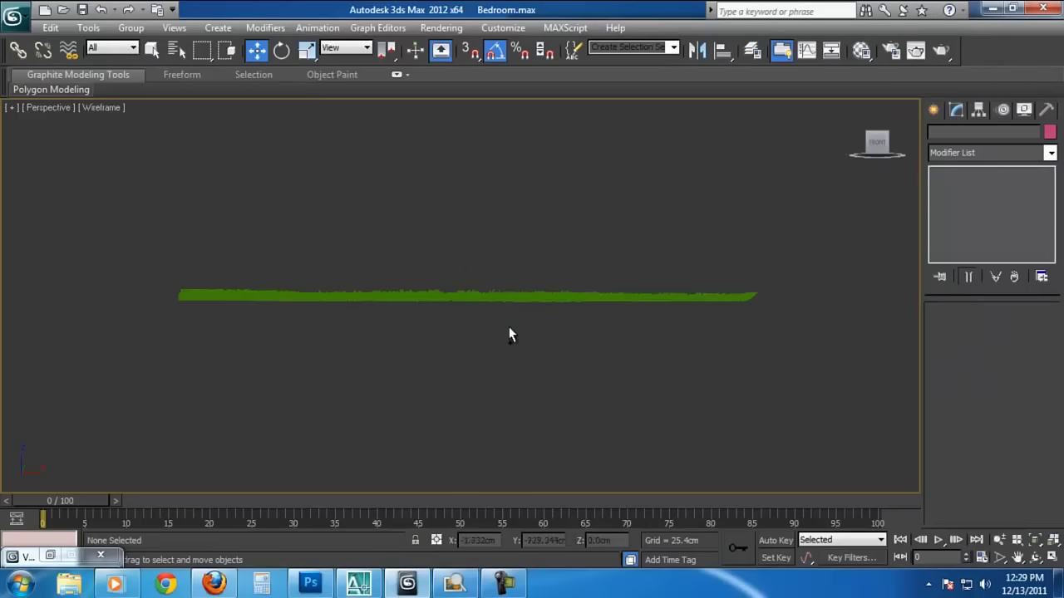
key("F3")
middle_click_drag(509, 335, 511, 344, "alt")
key("ctrl+r")
left_click_drag(468, 316, 632, 314)
scroll(484, 325, "up", 5)
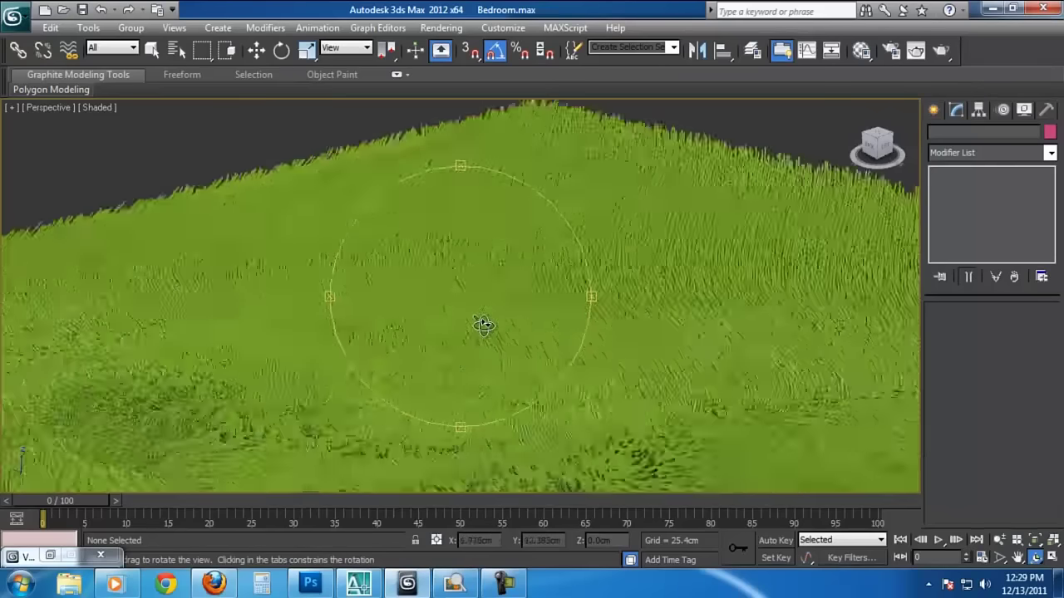
mouse_move(483, 325)
left_mouse_down()
mouse_move(485, 292)
mouse_move(358, 251)
left_mouse_up()
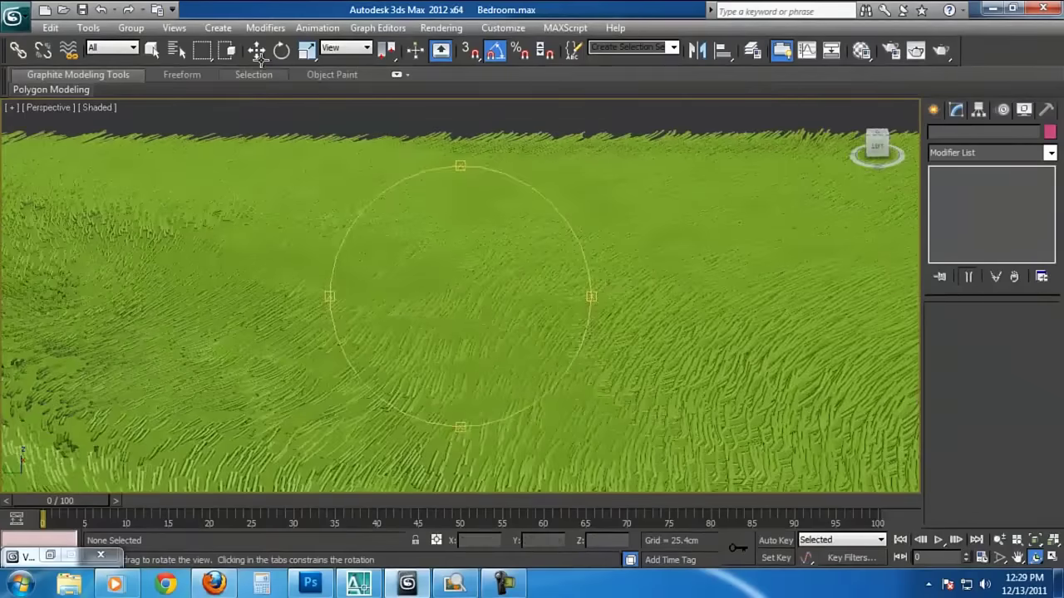
left_click(258, 53)
scroll(404, 290, "down", 2)
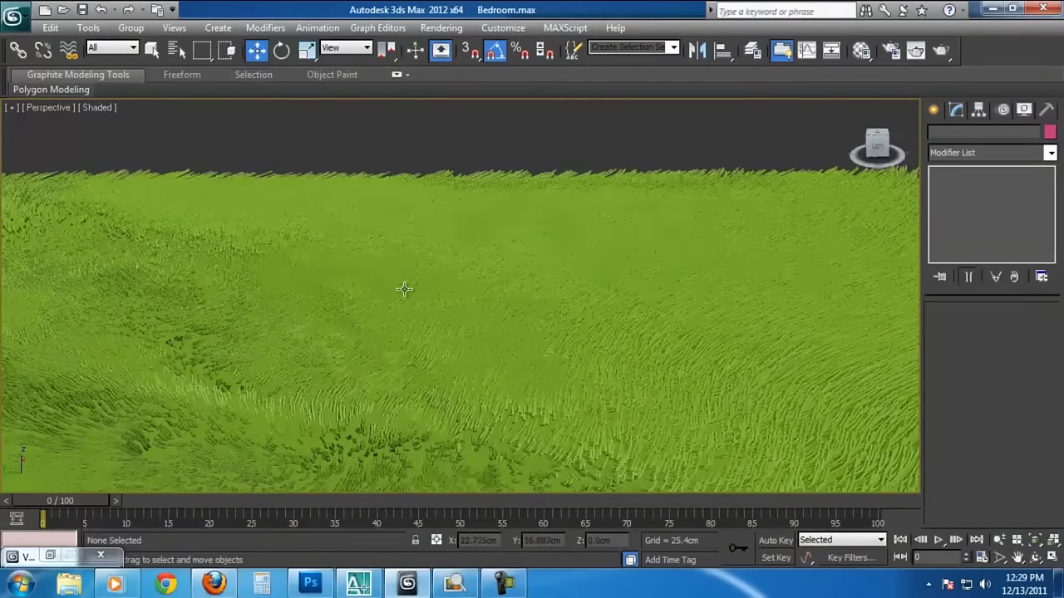
Step: Make an empty slot a VRayMtl with a Falloff map in the Diffuse channel
key("m")
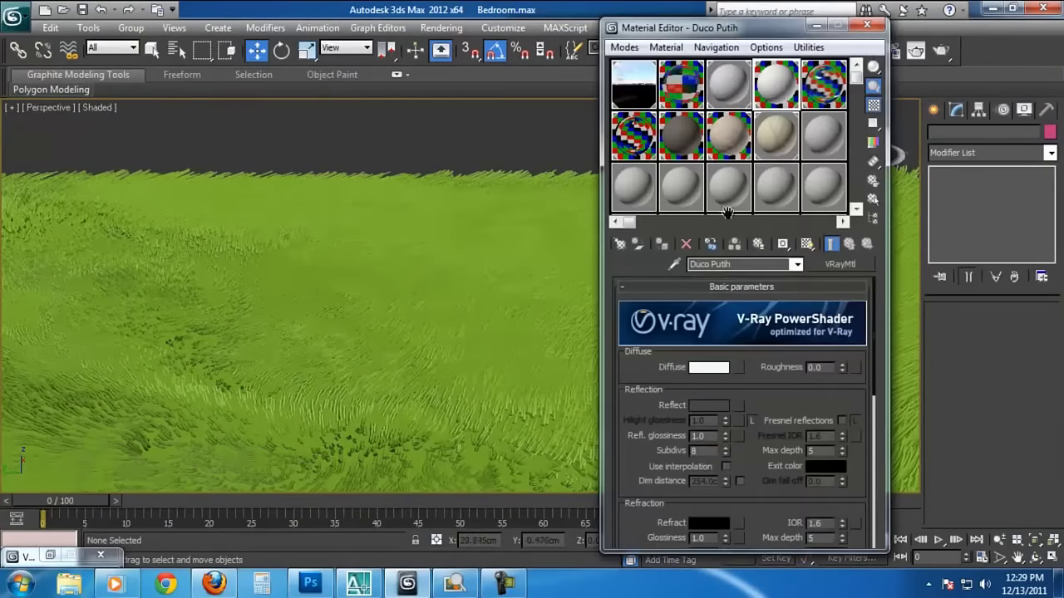
left_click(832, 135)
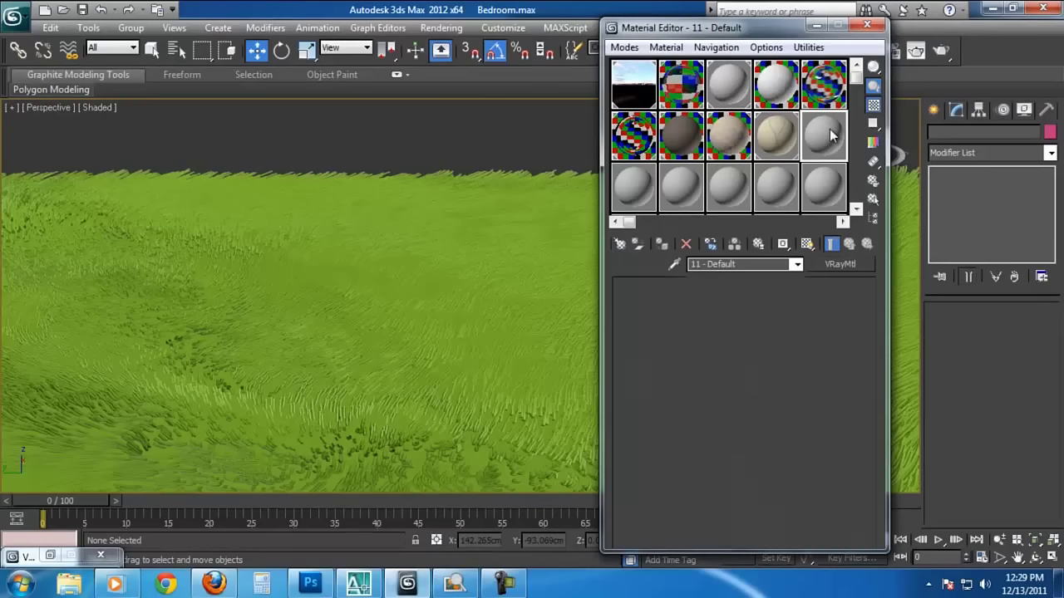
left_click(841, 264)
double_click(441, 464)
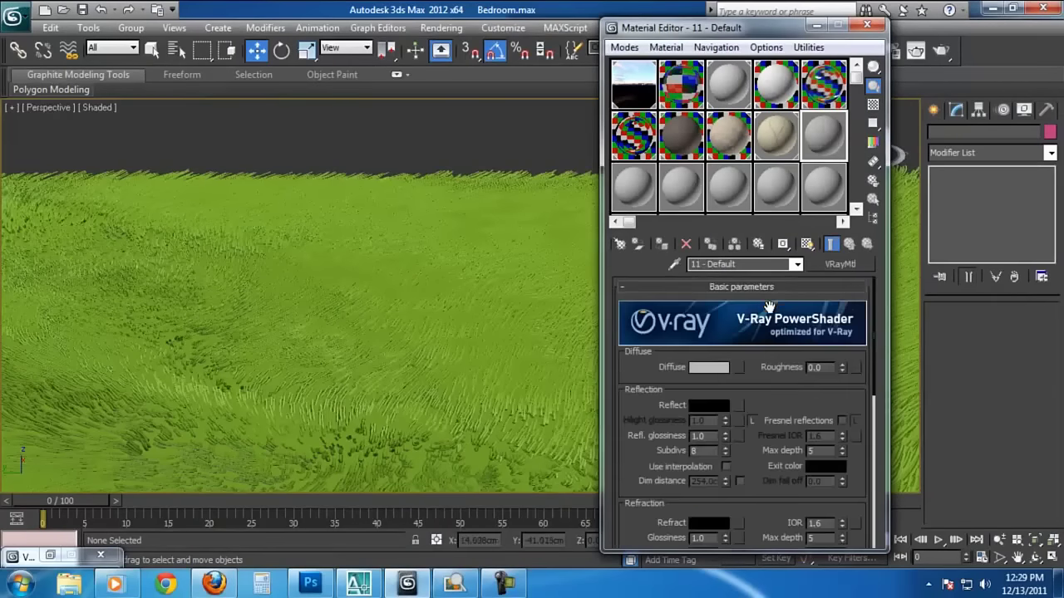
left_click(739, 370)
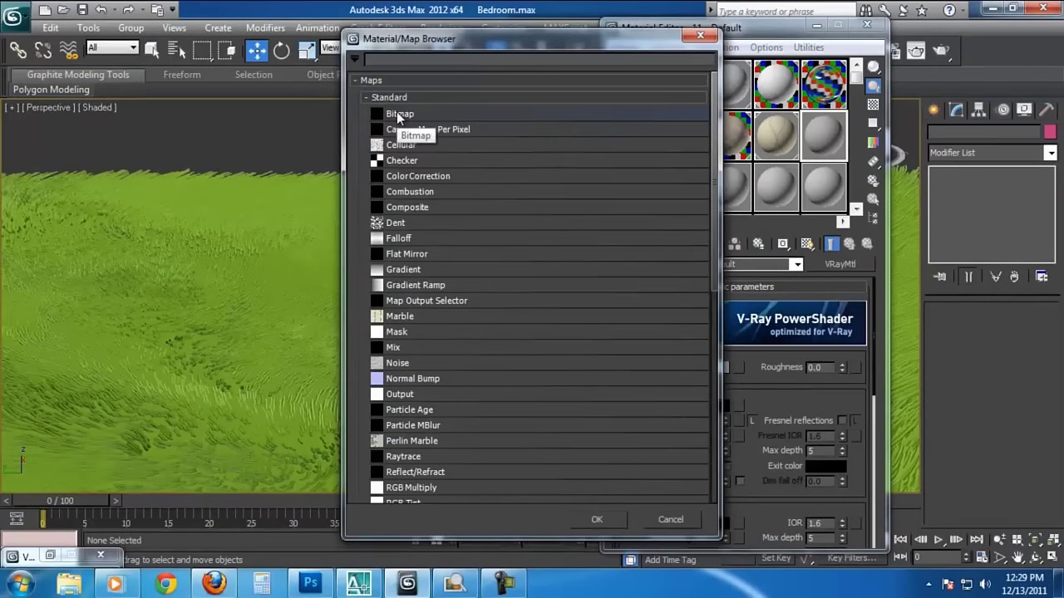
double_click(406, 238)
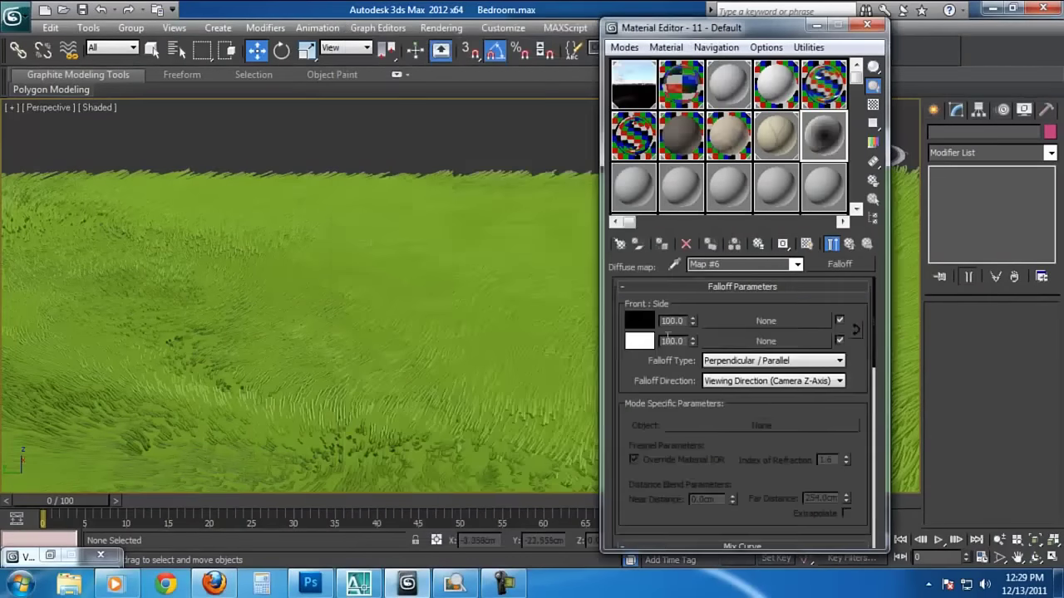
Step: Set the Falloff Side colour to near-white and the Front colour to a warm light grey
left_click(639, 321)
left_click_drag(338, 212, 326, 196)
left_click(457, 191)
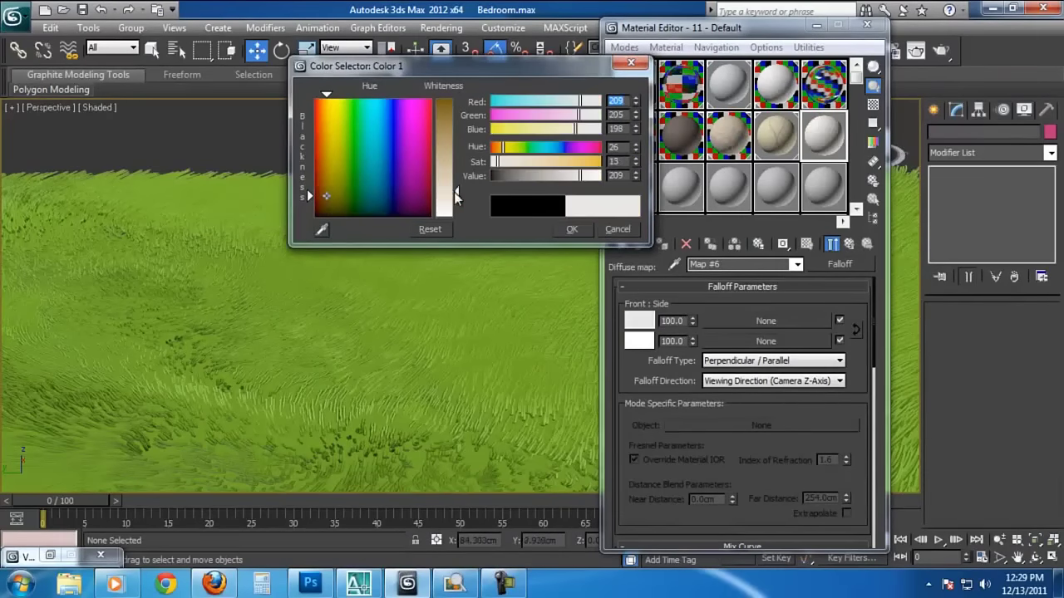
left_click(571, 229)
left_click(639, 341)
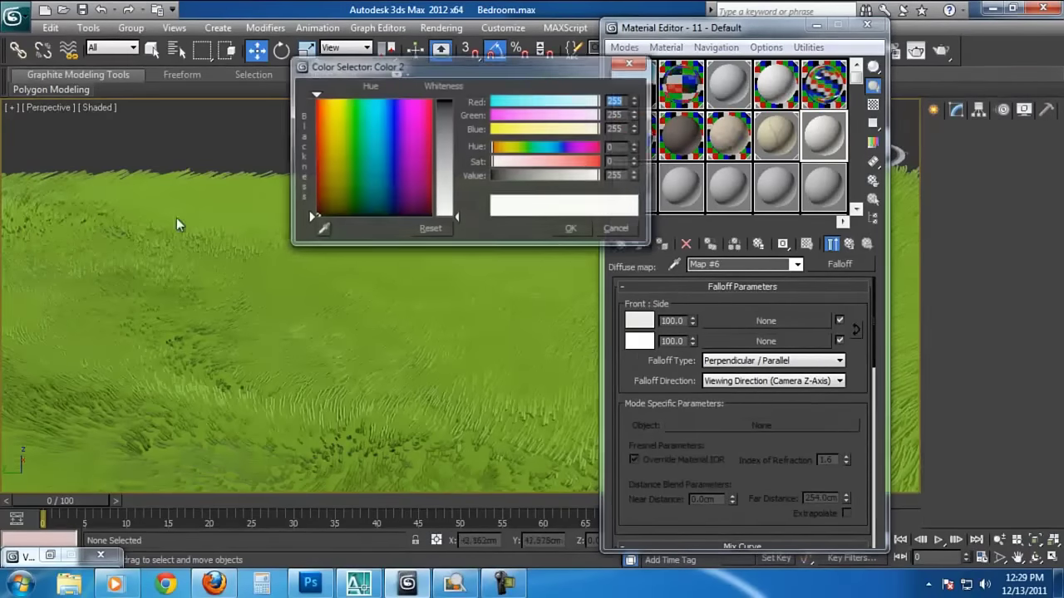
left_click(630, 320)
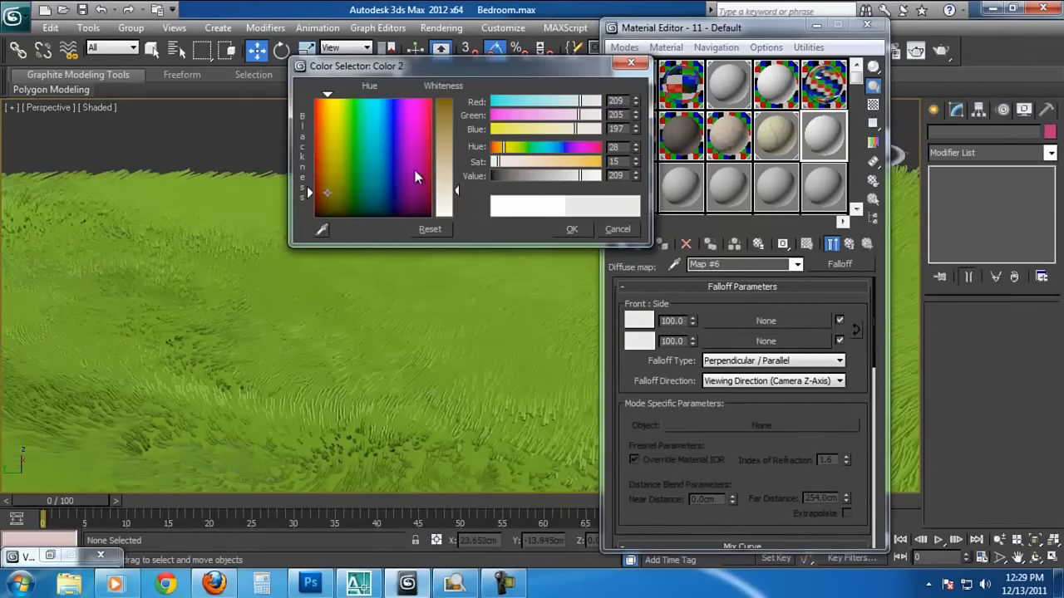
left_click(454, 204)
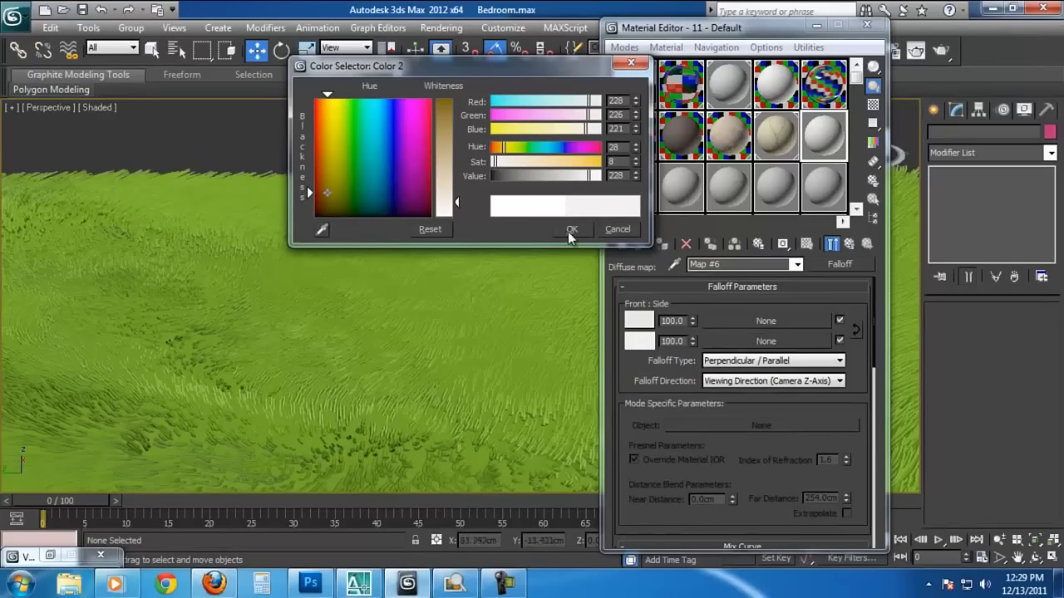
left_click(571, 229)
left_click(639, 320)
left_click(445, 169)
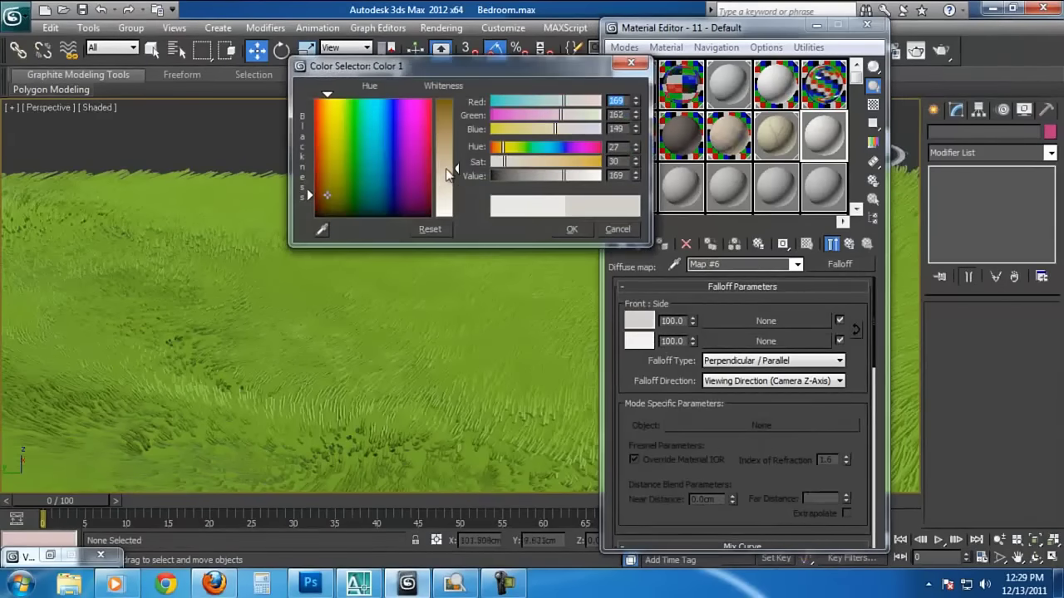
left_click(571, 228)
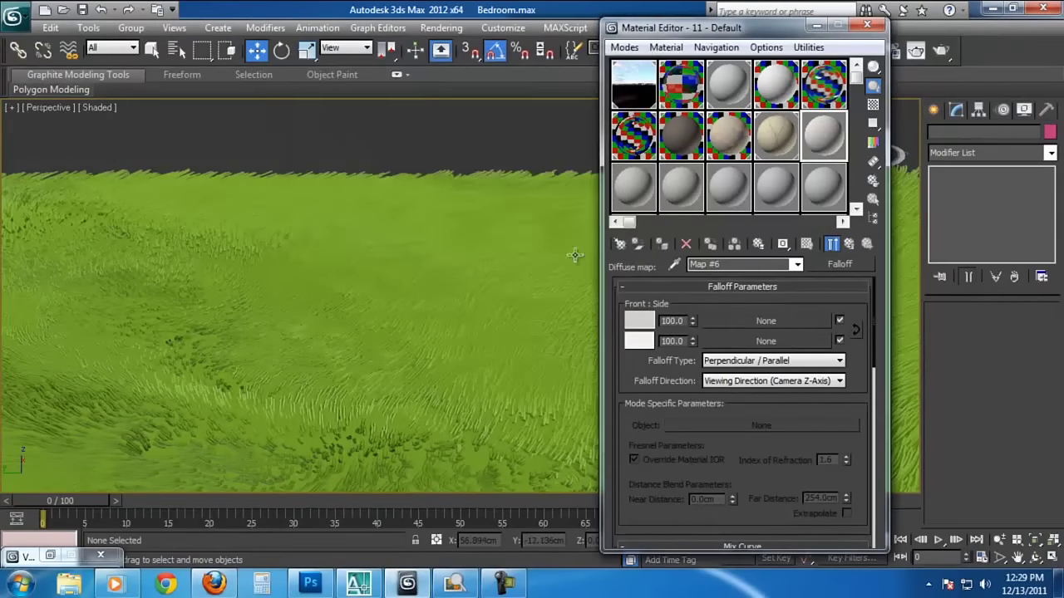
key("ctrl+a")
Step: Assign the Falloff material to the selected grass and group both objects as 'Karpet'
left_click(661, 244)
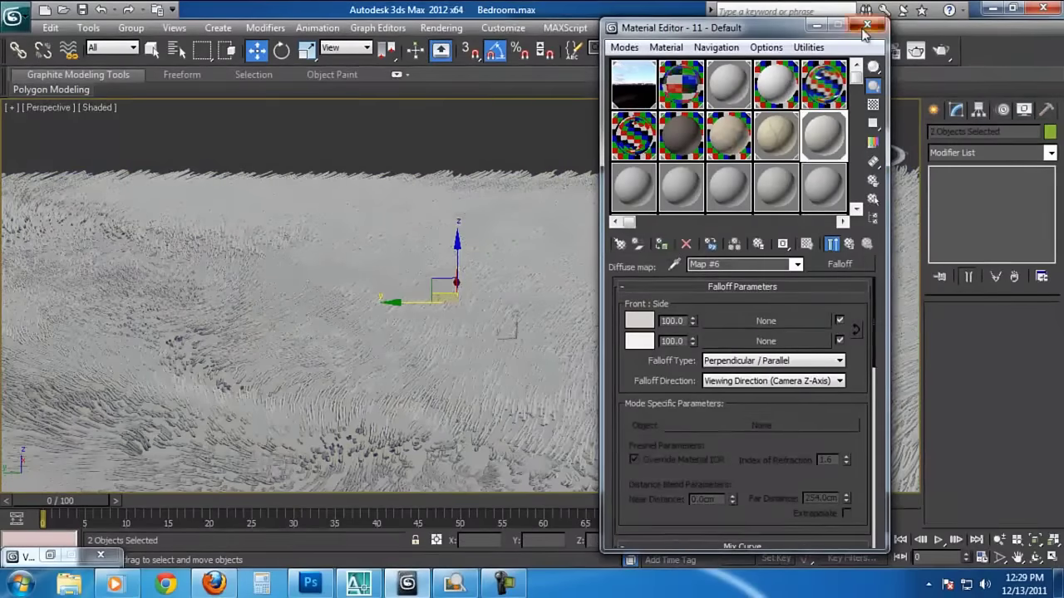
left_click(867, 25)
left_click(131, 27)
left_click(148, 45)
type("Karpet")
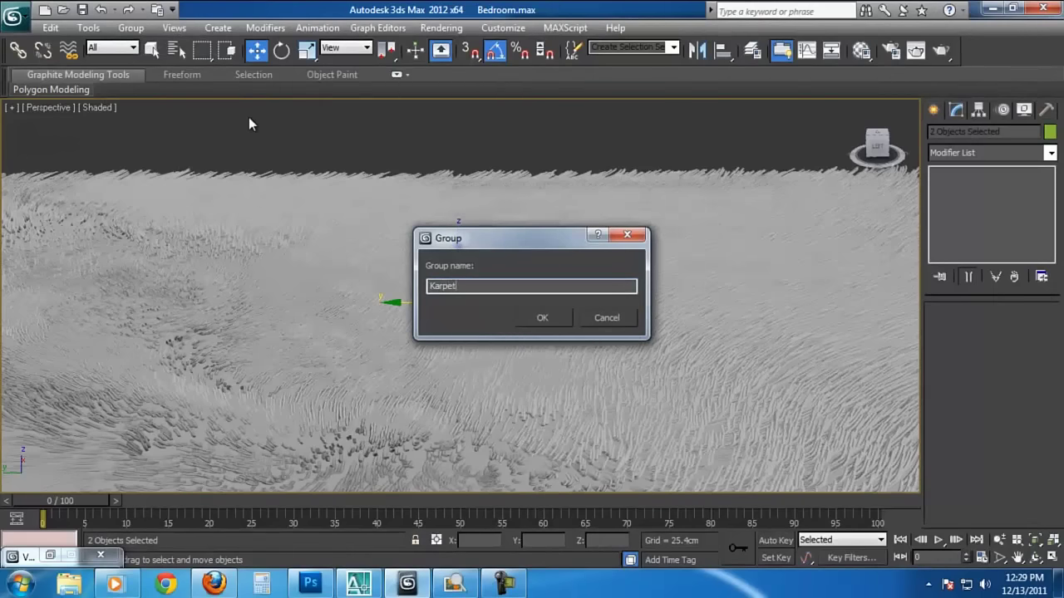
key("Return")
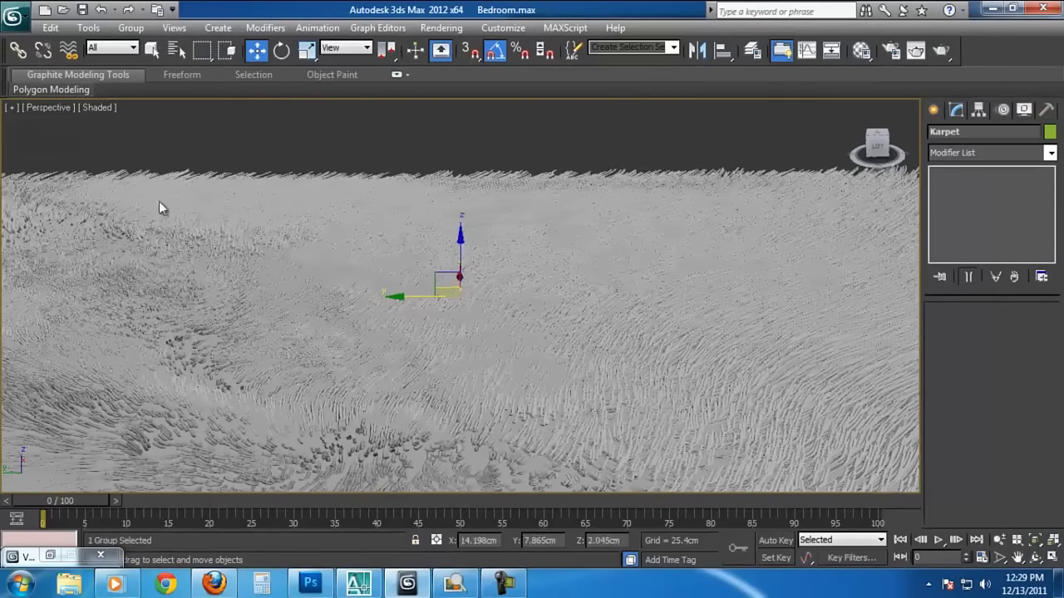
Step: Frame the Karpet group in Top view with statistics shown and display it as wireframe
key("z")
scroll(310, 250, "down", 2)
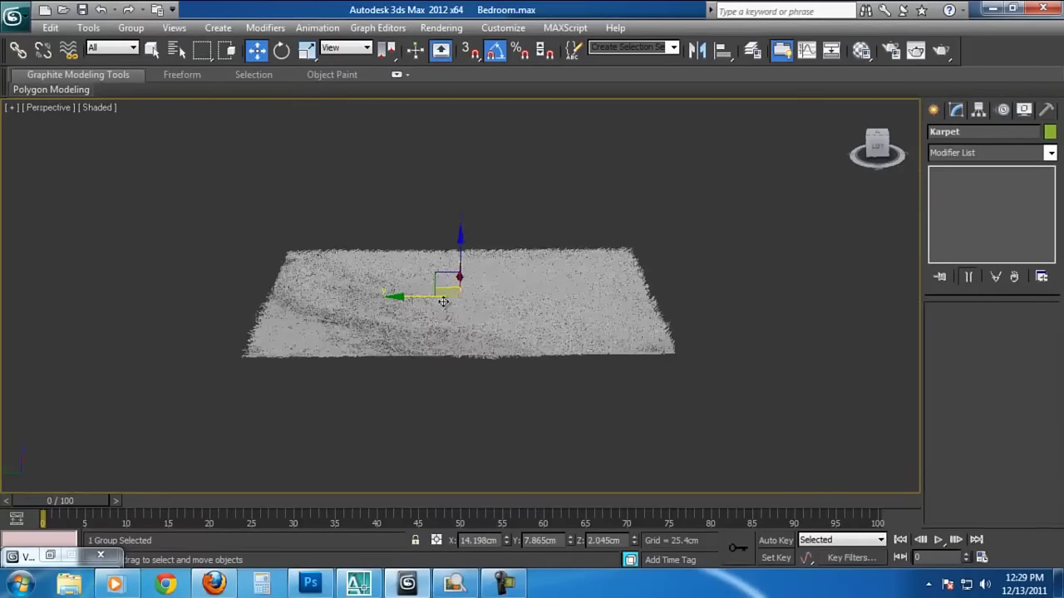
key("t")
scroll(459, 284, "up", 2)
key("7")
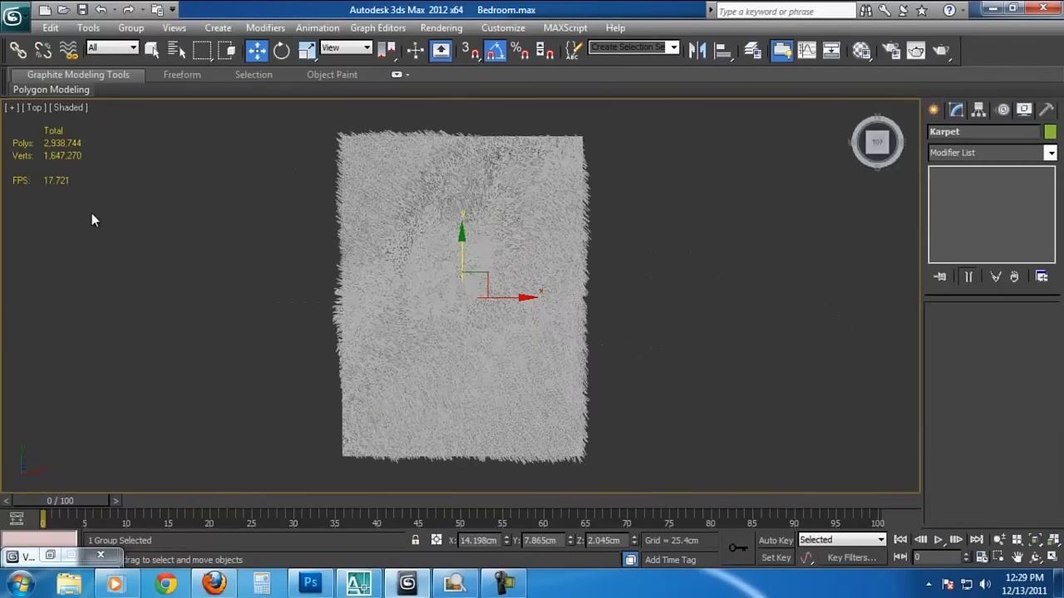
left_click(471, 293)
right_click(470, 276)
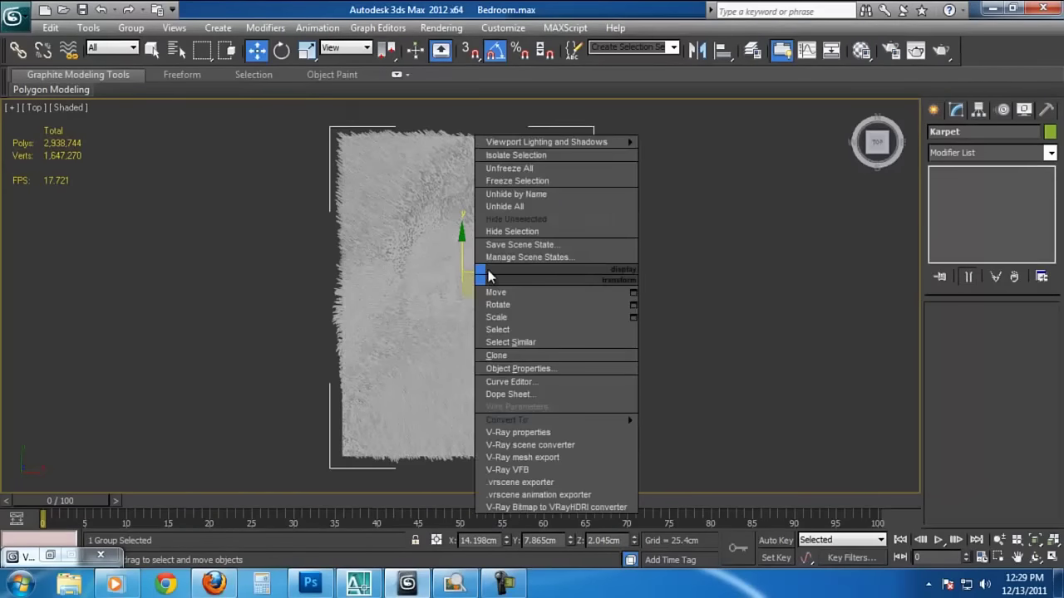
left_click(519, 208)
key("F3")
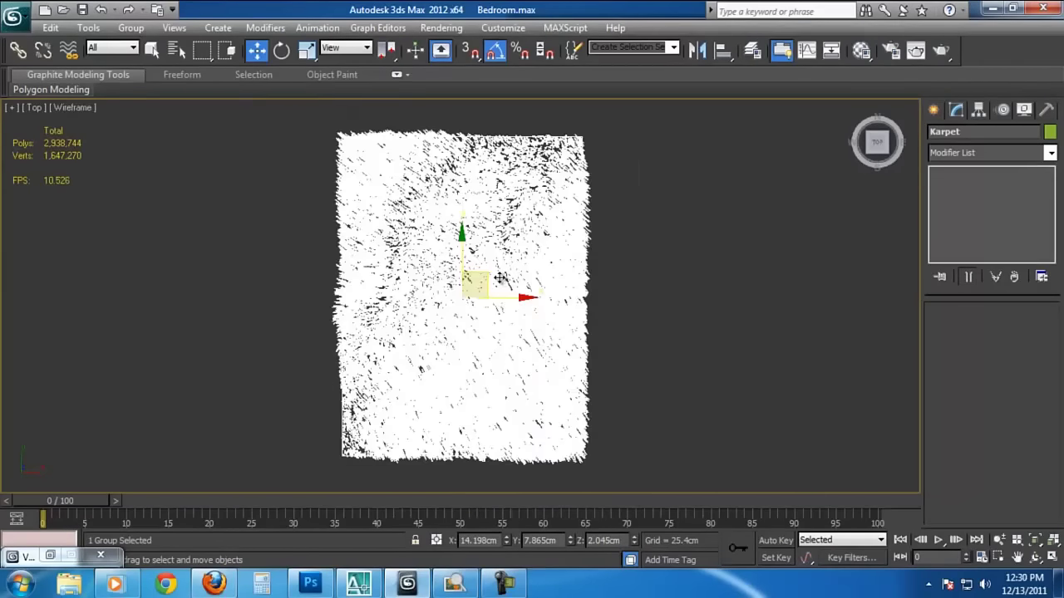